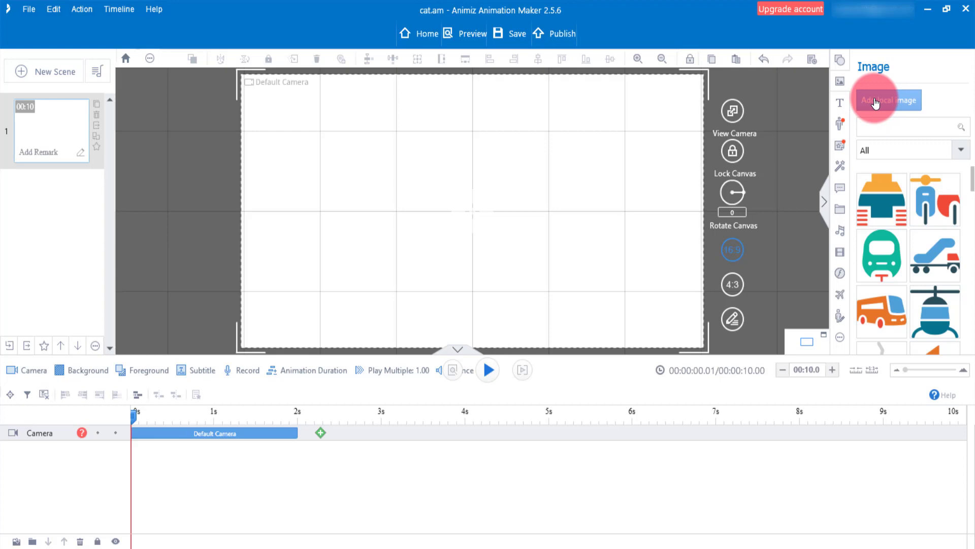
Import the bicycle image from the Downloads folder, scale it to about 813 × 849, and place it in the left half of the canvas
left_click(874, 102)
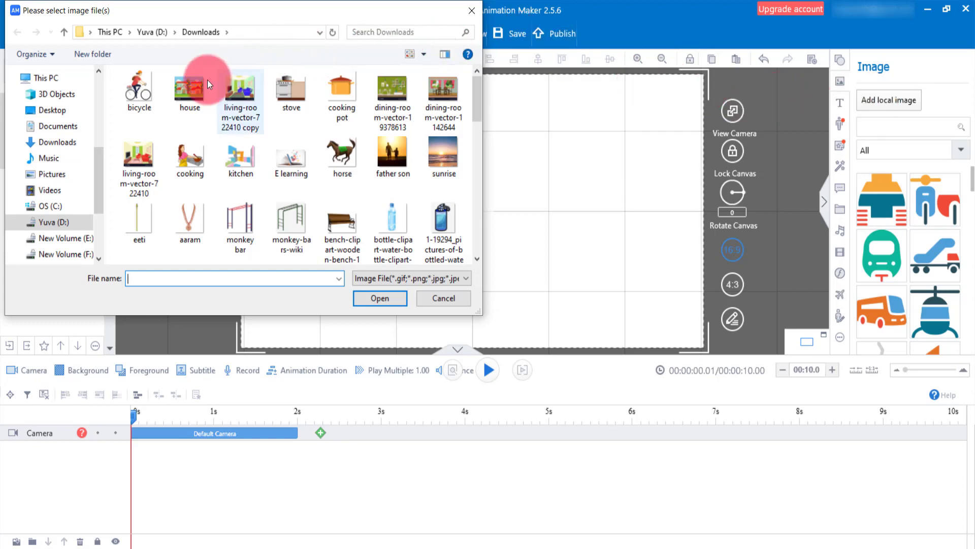
double_click(140, 89)
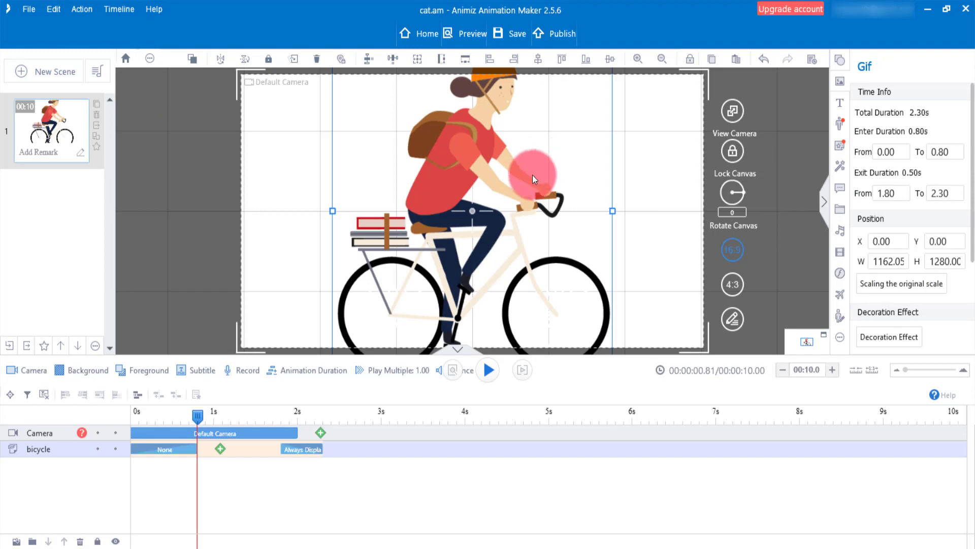
left_click_drag(532, 175, 395, 223)
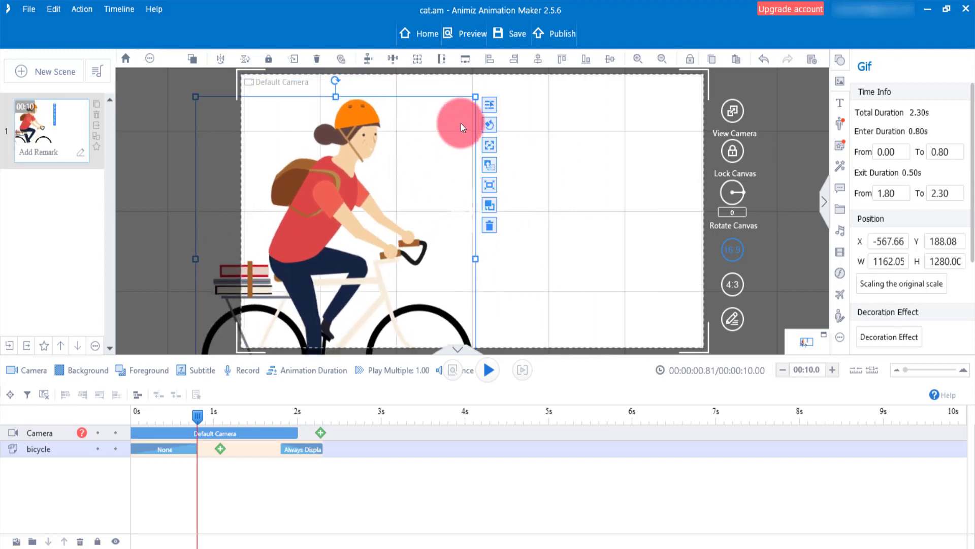
left_click_drag(476, 97, 391, 207)
left_click_drag(337, 235, 368, 162)
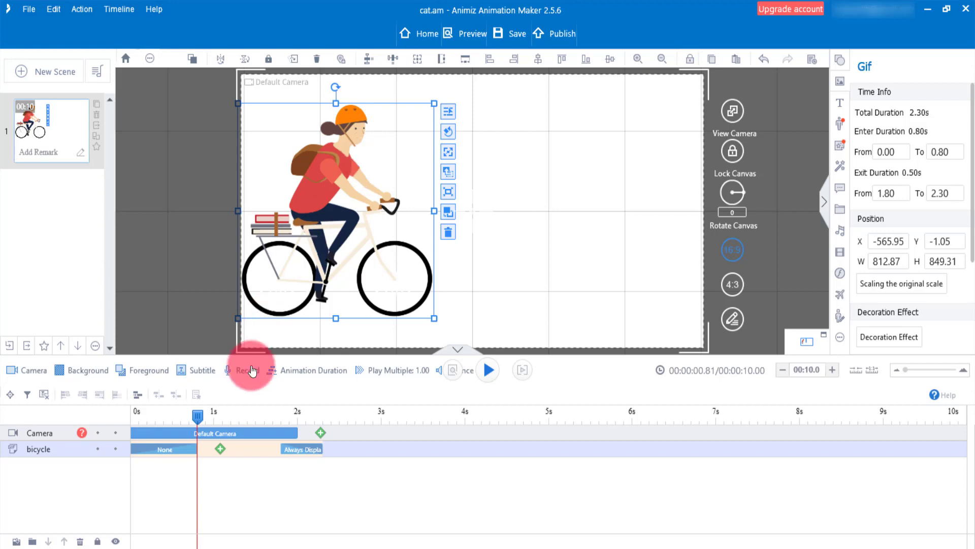
Play the scene to check the bicycle's pedalling, then return the playhead to about 1 s
left_click(457, 373)
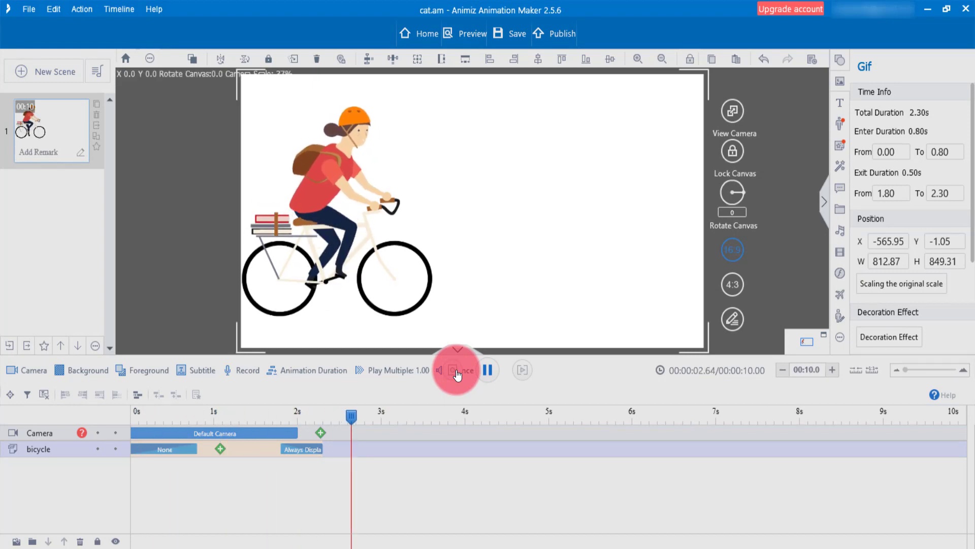
left_click(456, 370)
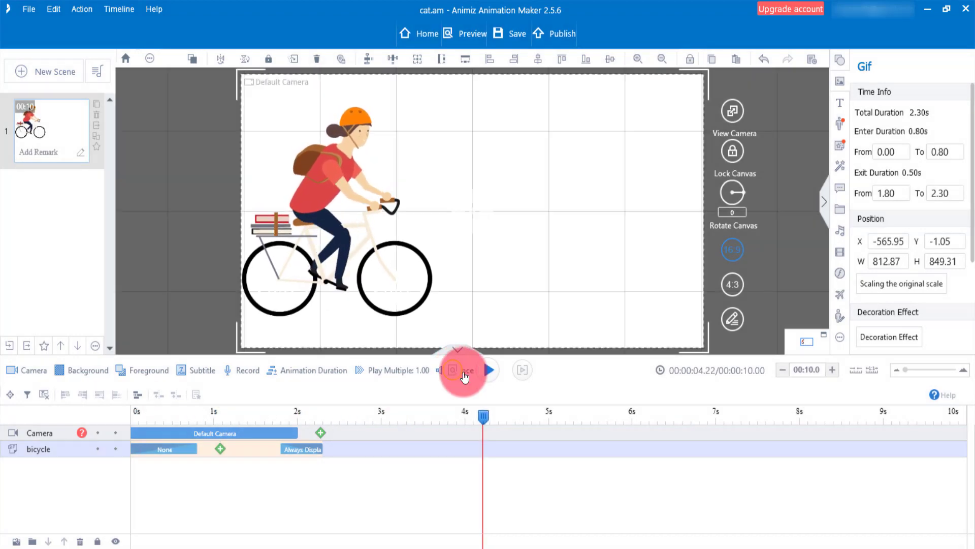
left_click(212, 432)
mouse_move(212, 433)
left_mouse_down()
mouse_move(179, 426)
mouse_move(217, 449)
left_mouse_up()
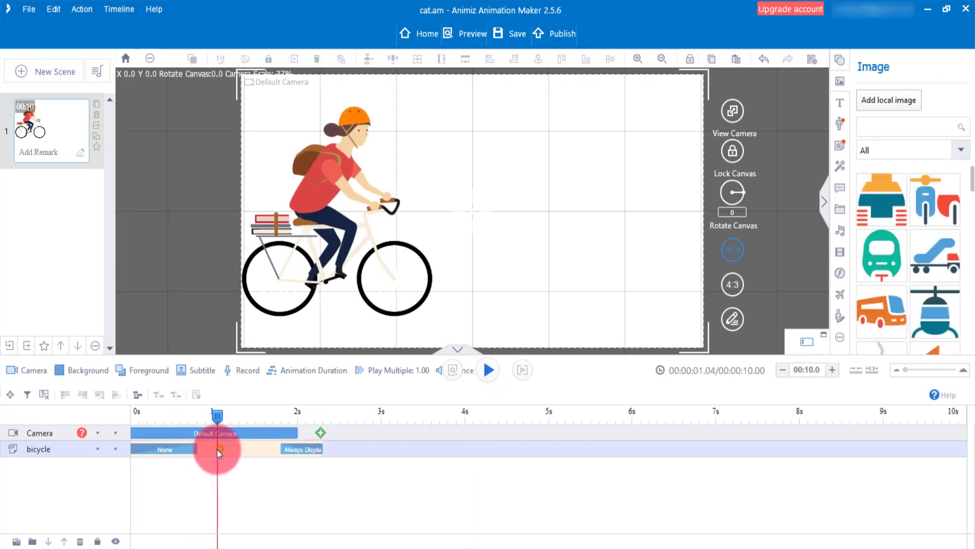
Add a Move animation with default curves to the bicycle track between its entrance and exit effects
double_click(219, 449)
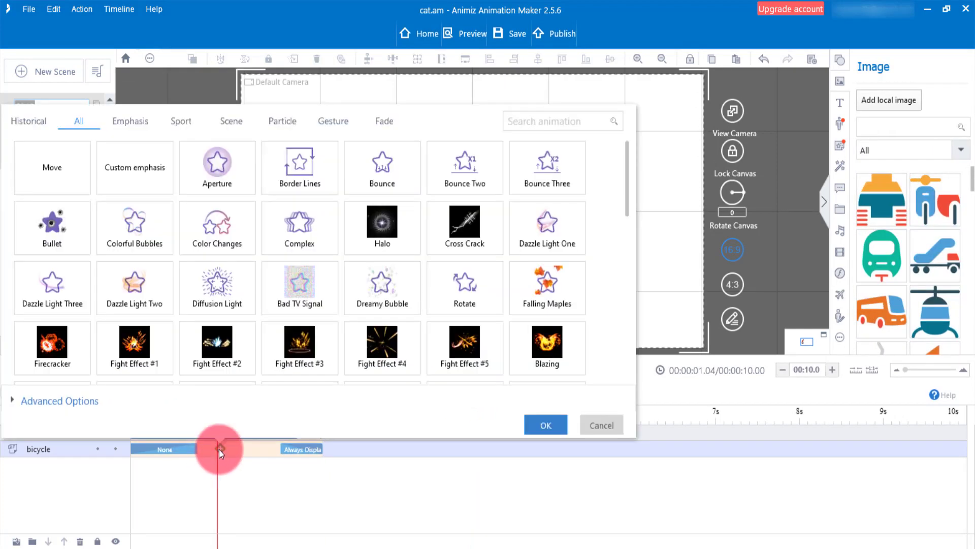
left_click(59, 169)
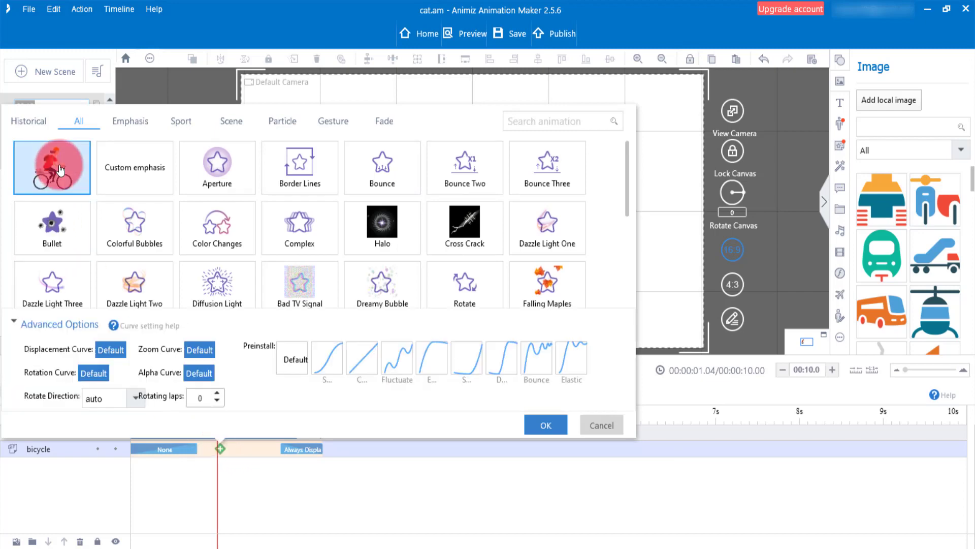
left_click(542, 427)
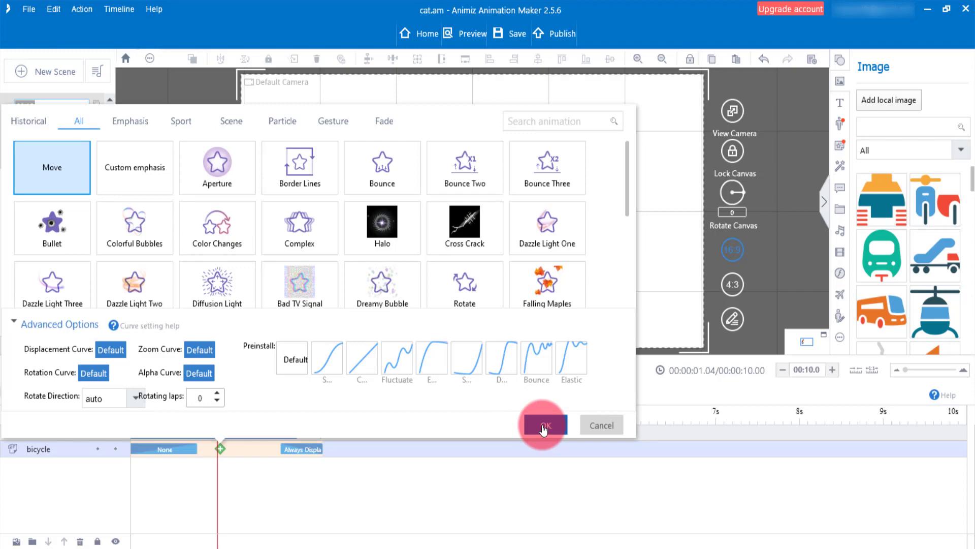
left_click(256, 447)
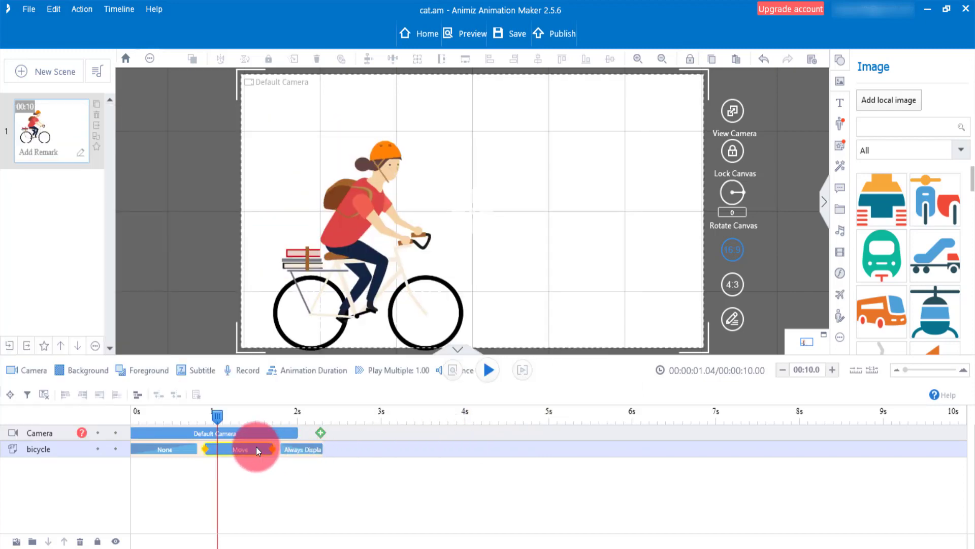
Play and scrub through the Move animation to examine the bicycle's start and end positions
left_click_drag(217, 418, 204, 422)
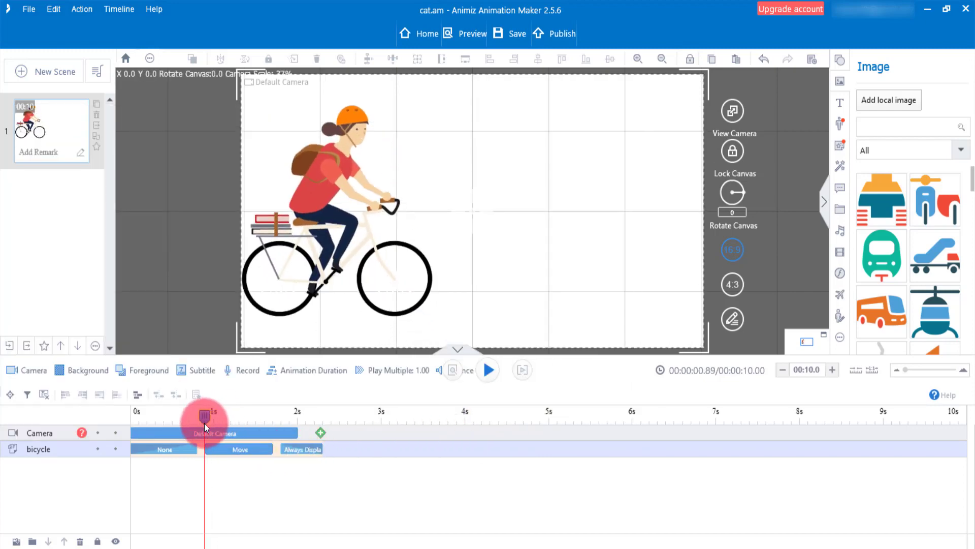
left_click(488, 370)
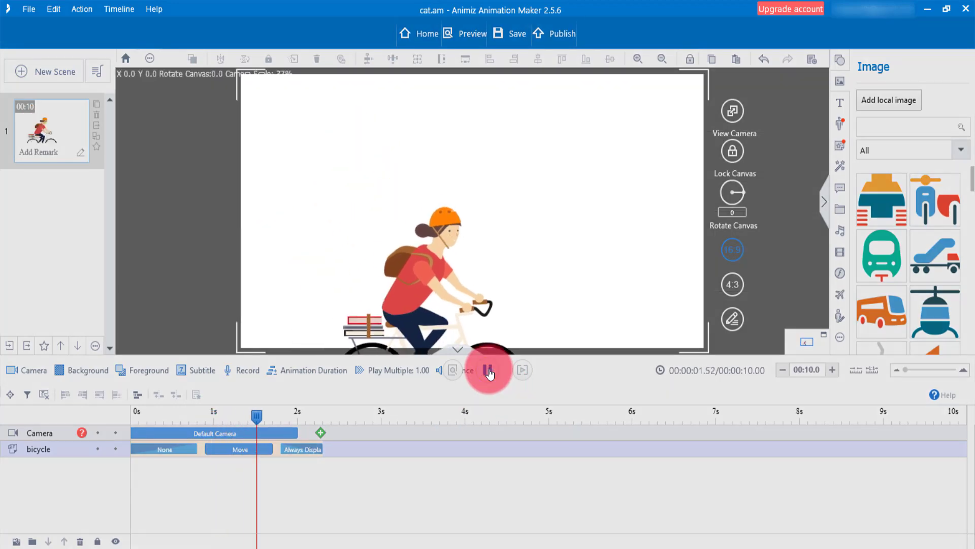
left_click(489, 370)
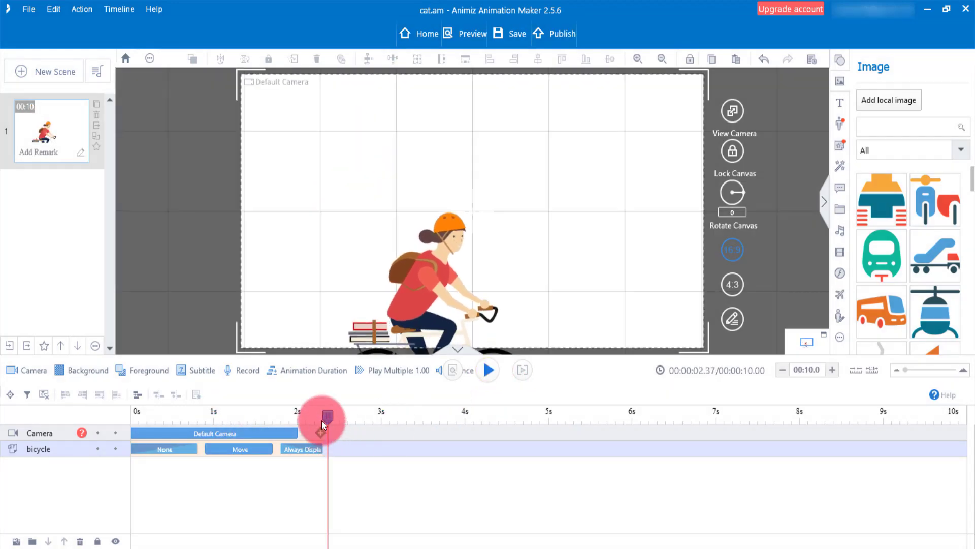
left_click_drag(327, 418, 209, 421)
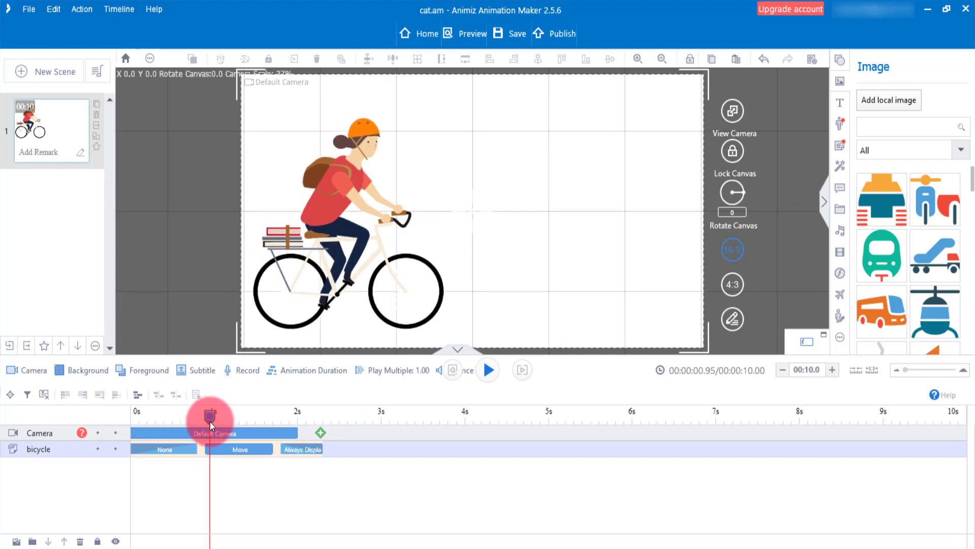
left_click(321, 273)
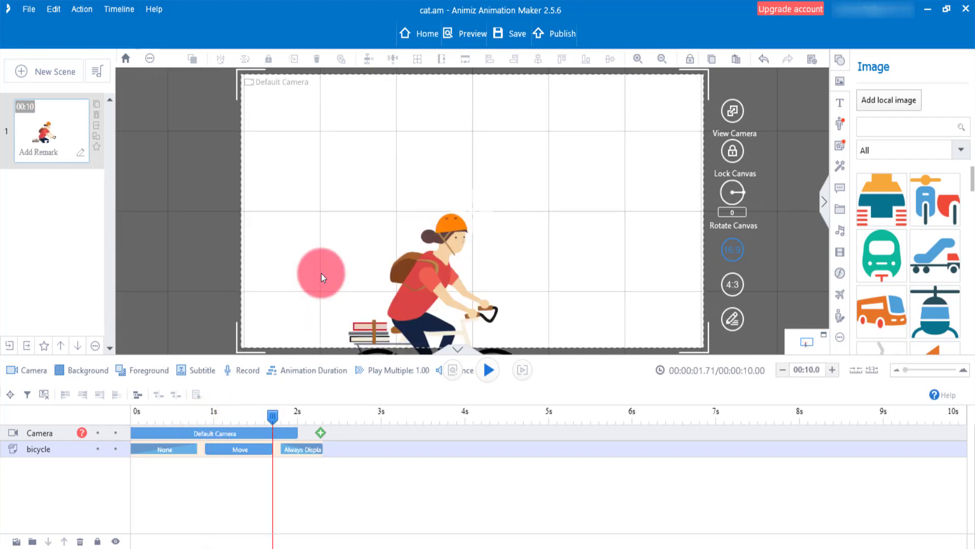
left_click_drag(272, 418, 224, 419)
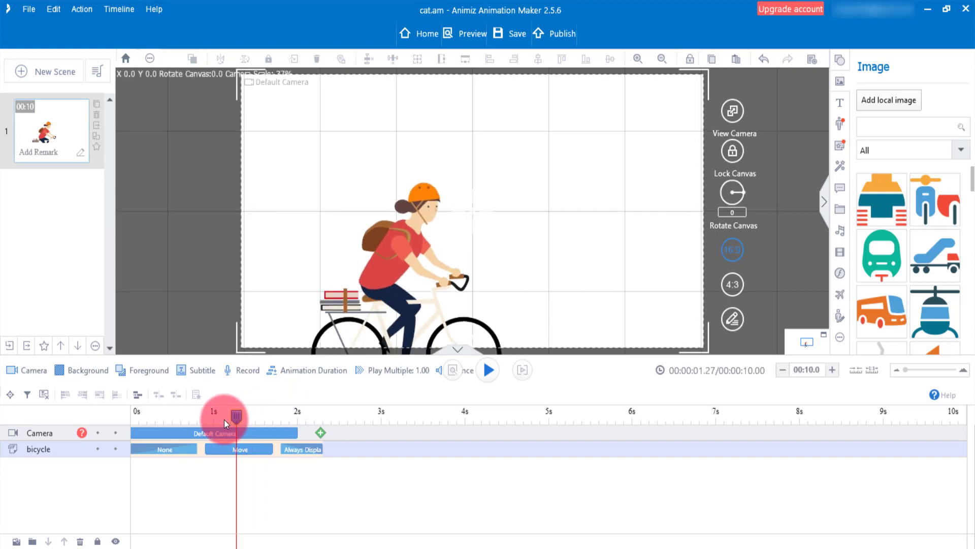
left_click(355, 288)
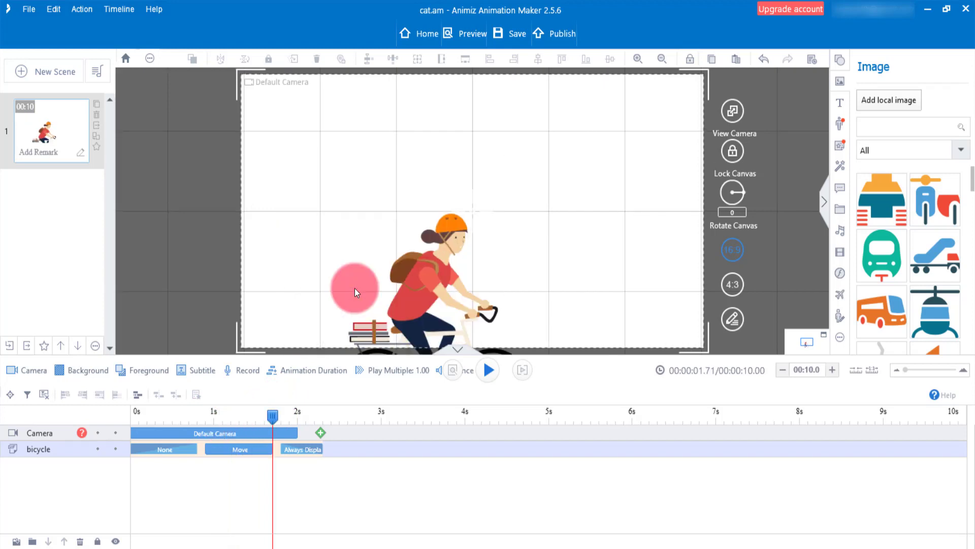
Set the Move path horizontally from the canvas's left edge, at about X -1014, Y -4, to beyond its right edge
left_click_drag(276, 416, 205, 415)
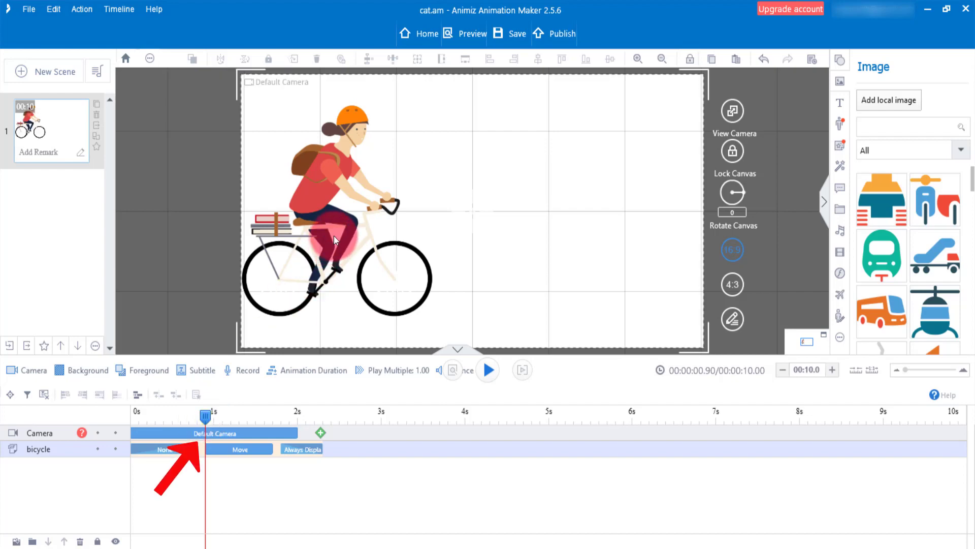
left_click(334, 235)
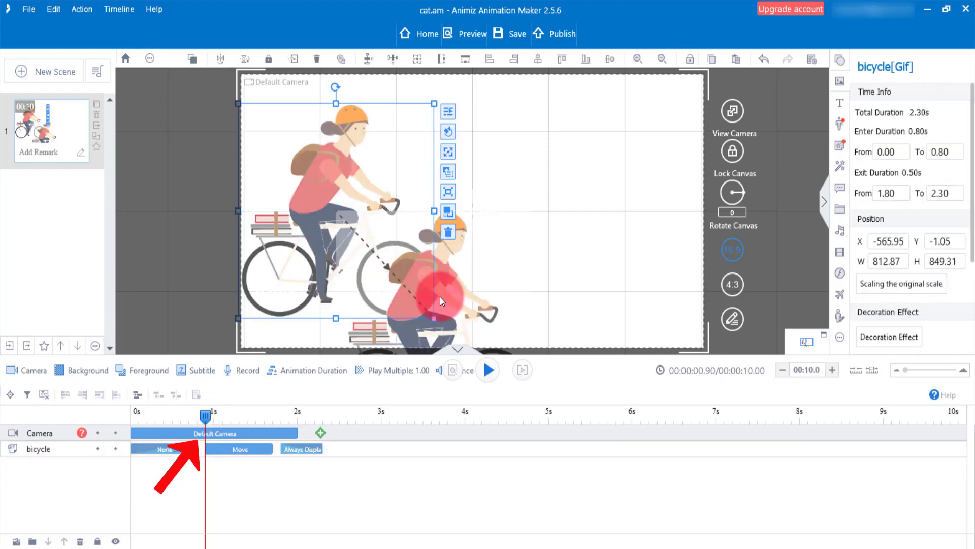
left_click(440, 318)
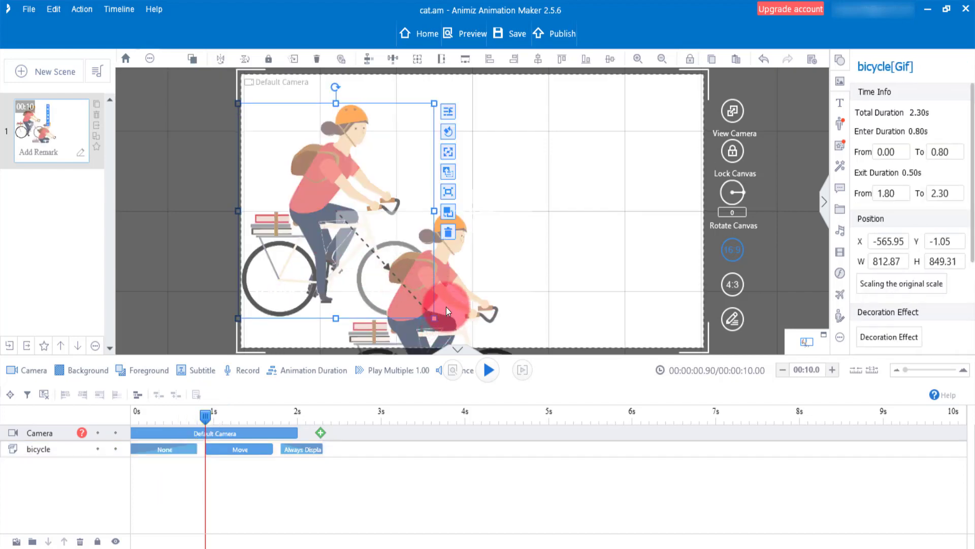
left_click_drag(446, 306, 772, 200)
left_click(390, 201)
left_click_drag(321, 184, 218, 178)
Shift the bicycle's exit effect to 5.59–6.09 s and stretch the Move animation up to it
left_click_drag(304, 450, 626, 471)
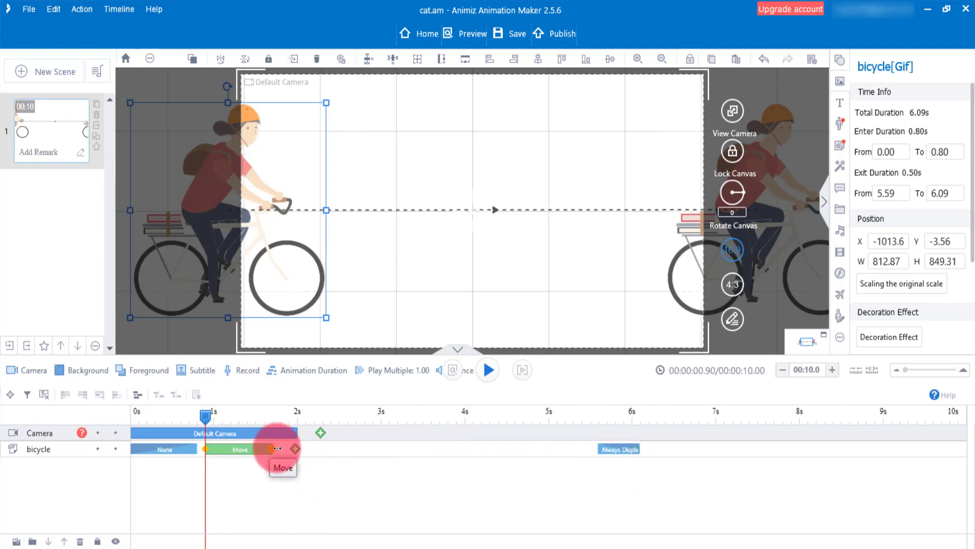
left_click_drag(274, 449, 594, 461)
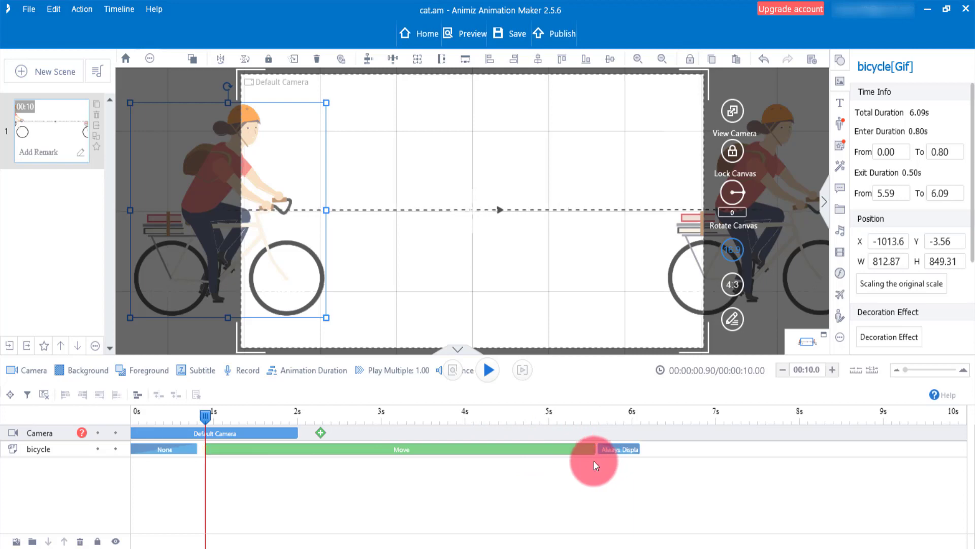
Play the scene to check the bicycle's ride across the canvas
left_click(142, 433)
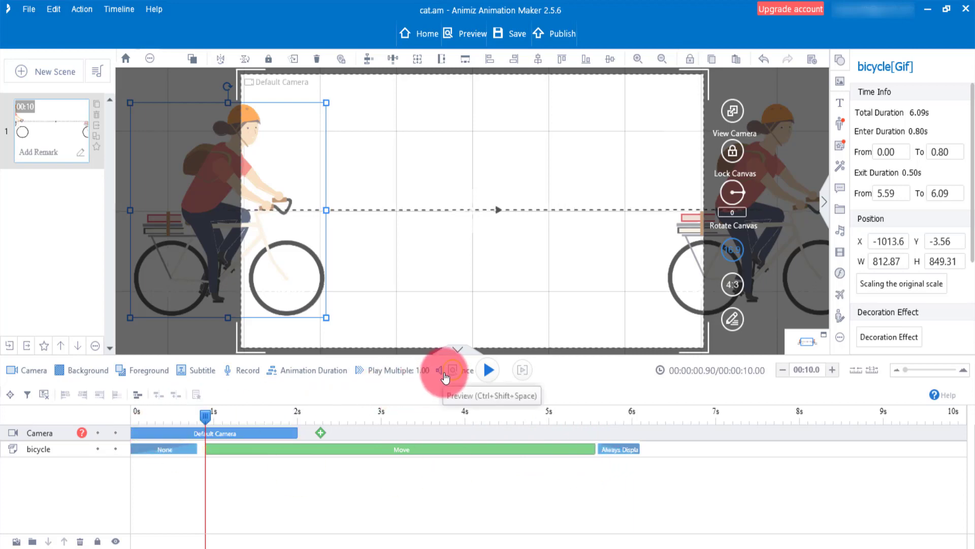
left_click(445, 376)
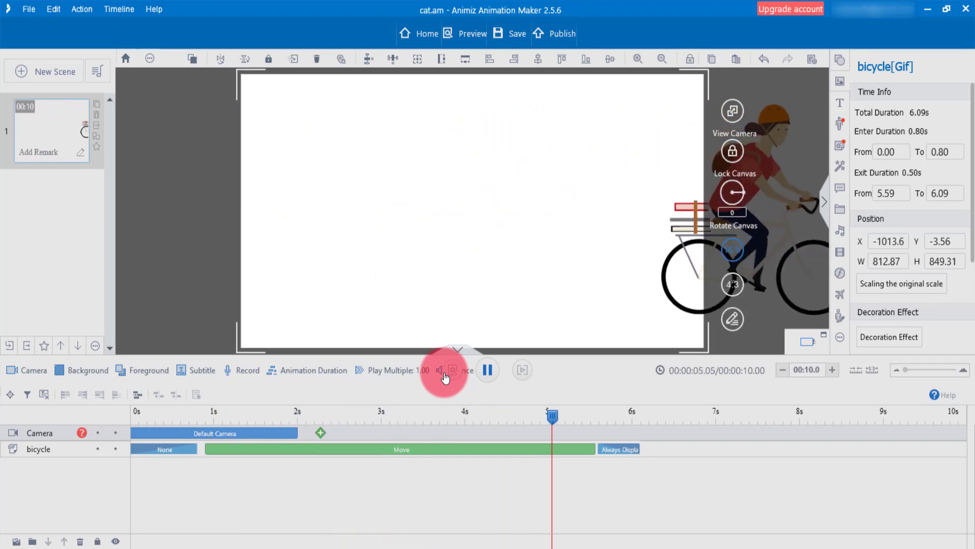
left_click(630, 449)
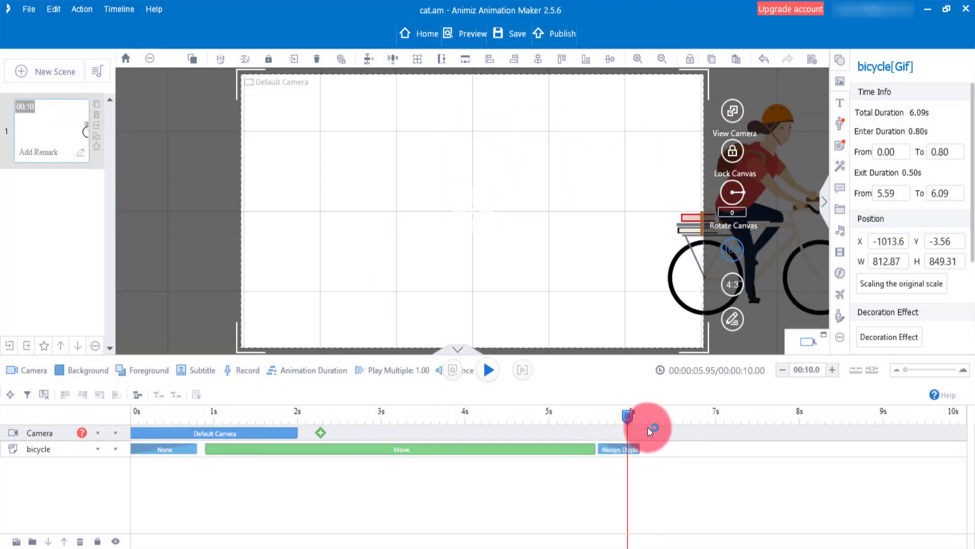
Extend the start of the Move animation back to the end of the entrance effect at 0.80 s and return the playhead to 0 s
left_click_drag(250, 407, 190, 409)
left_click(205, 439)
left_click(128, 413)
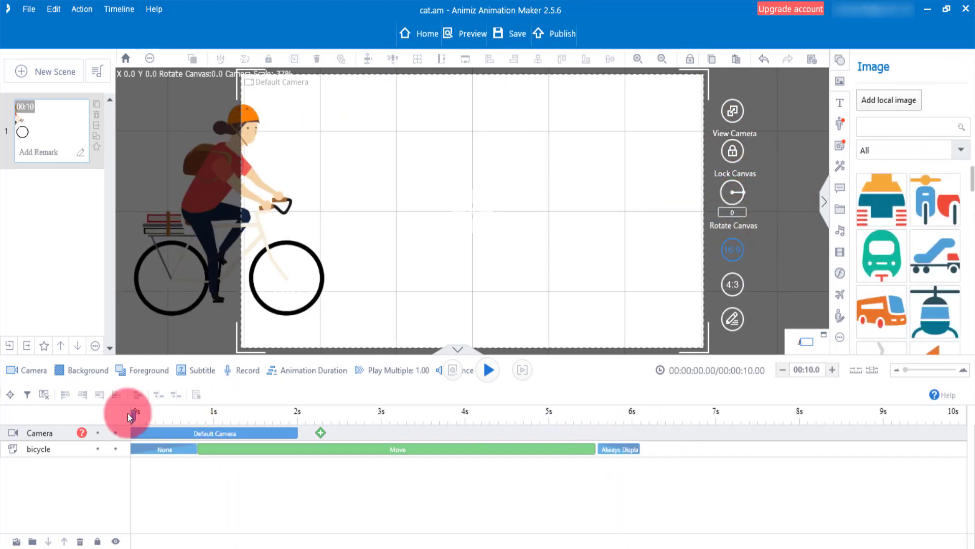
Add a background at the start of the scene and fill it with the plain blue preset colour
left_click(95, 376)
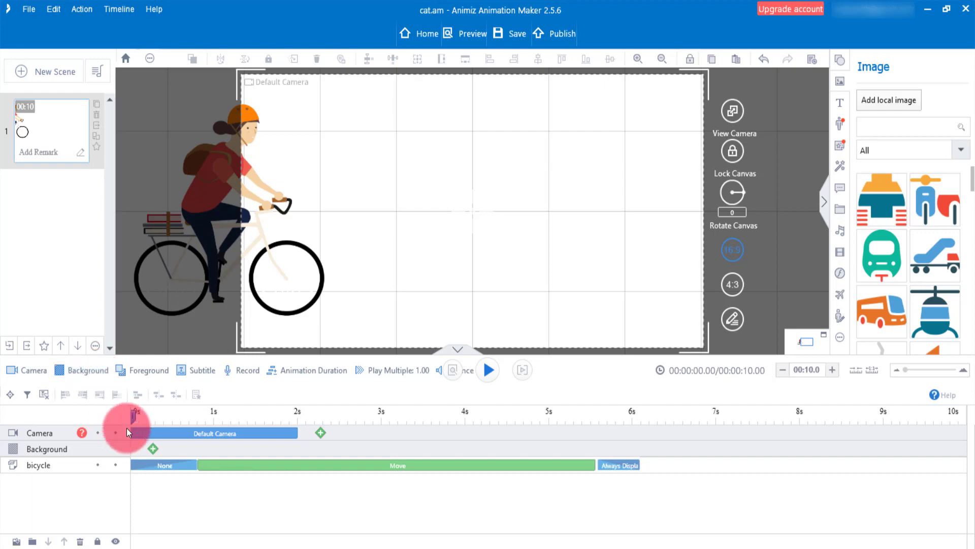
left_click(153, 449)
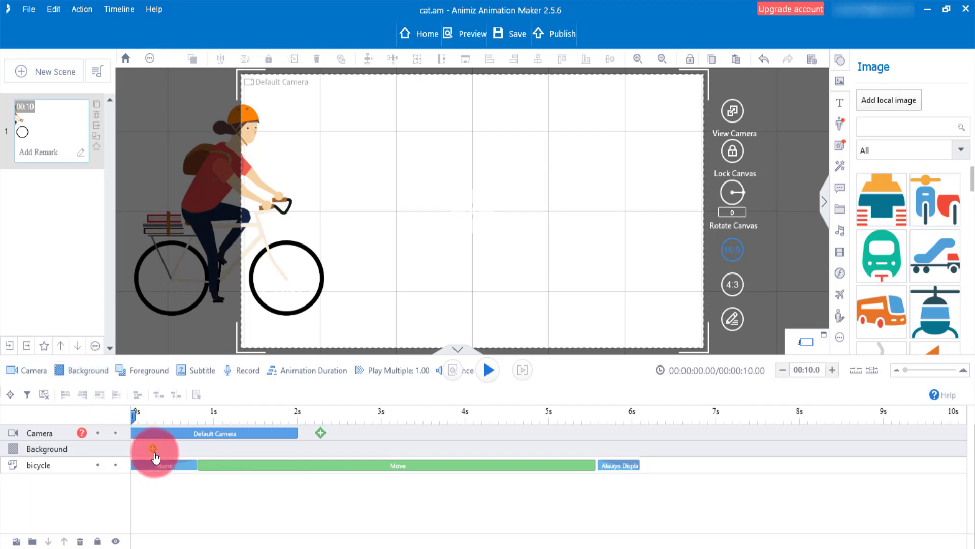
left_click(155, 454)
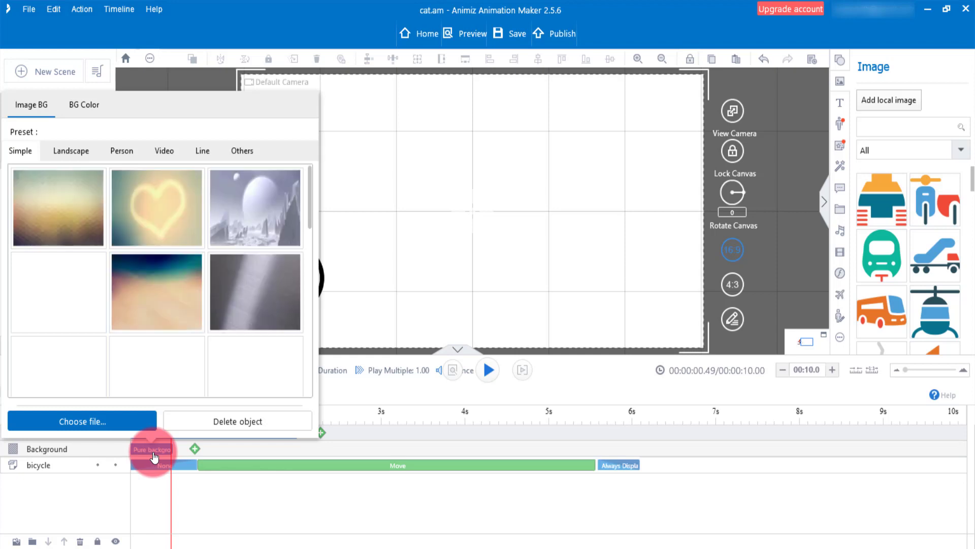
left_click(72, 151)
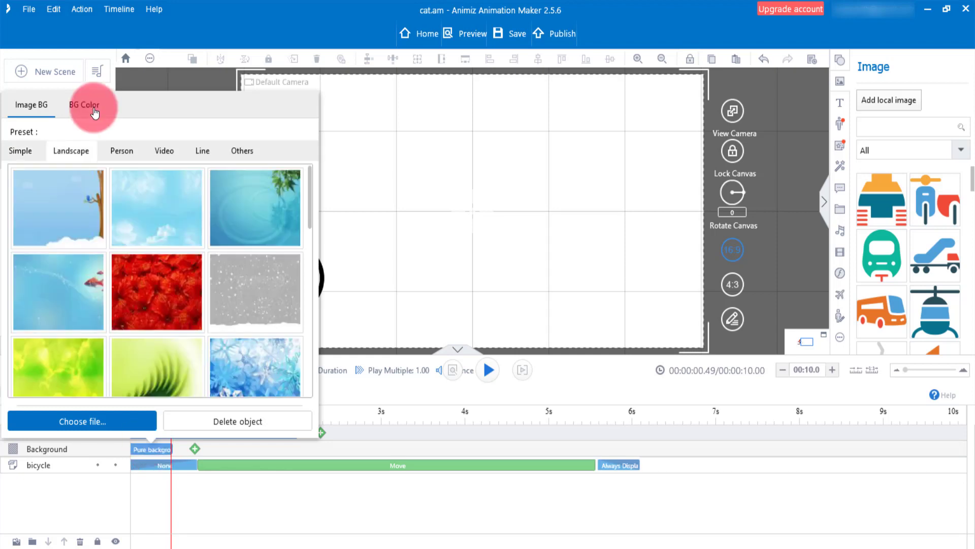
left_click(93, 108)
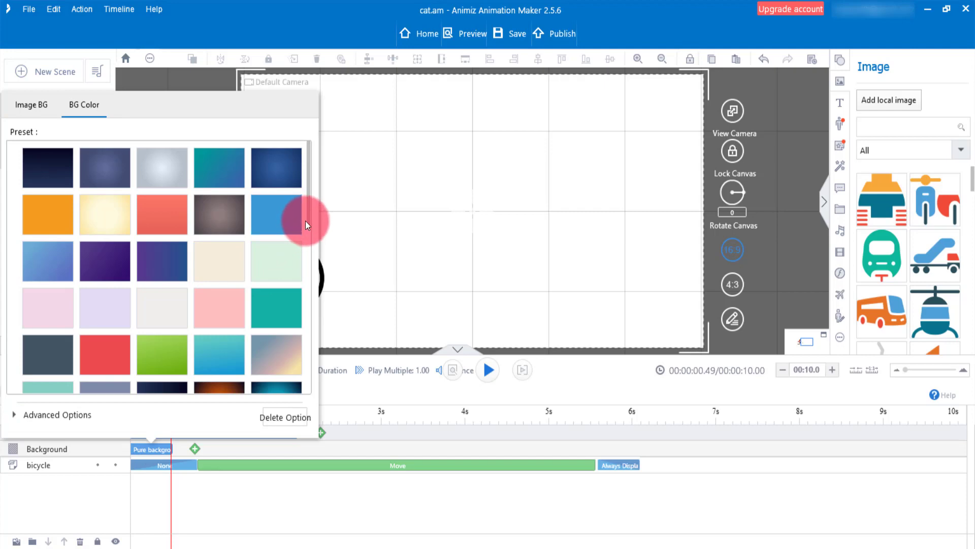
left_click(271, 218)
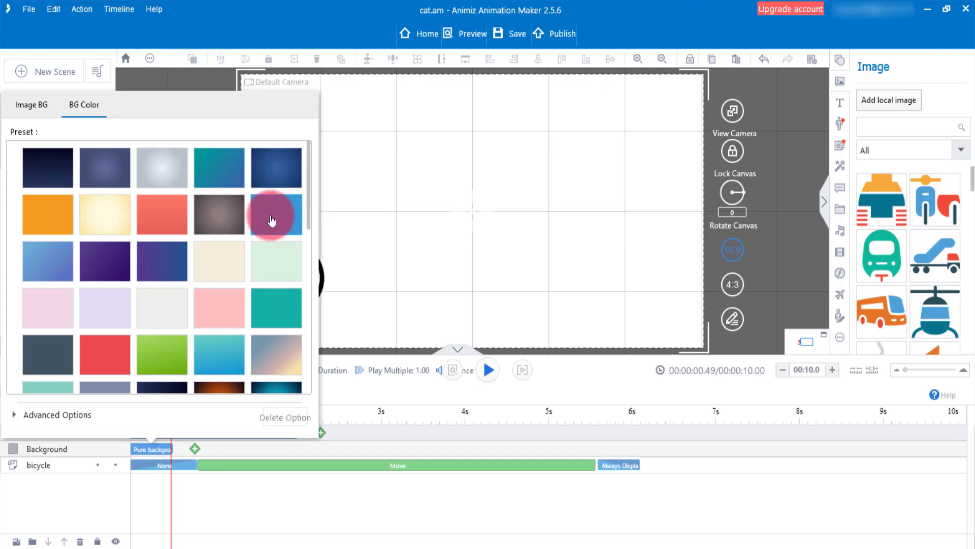
left_click(338, 429)
left_click_drag(179, 425, 167, 425)
Insert the light-green single tree from the Plant folder of the SVG library
left_click(839, 60)
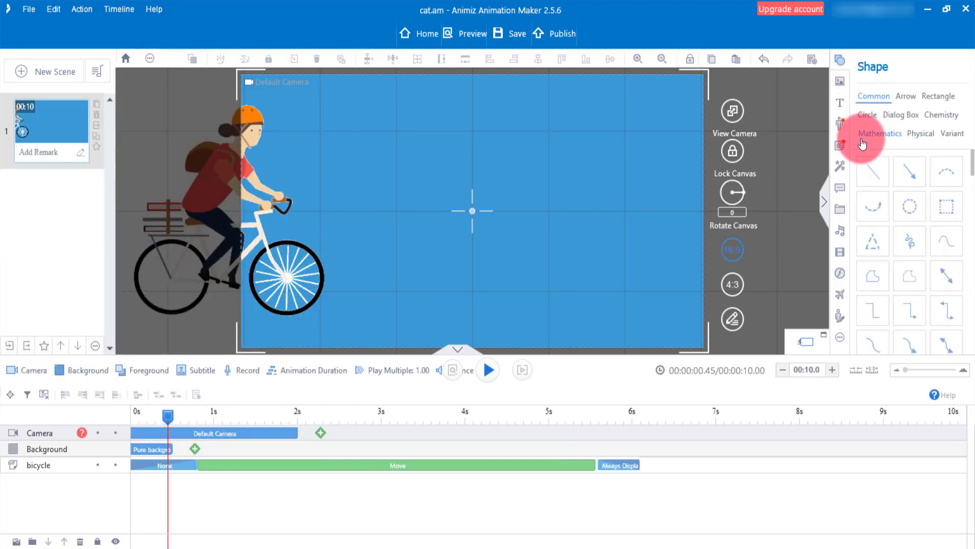
left_click(841, 174)
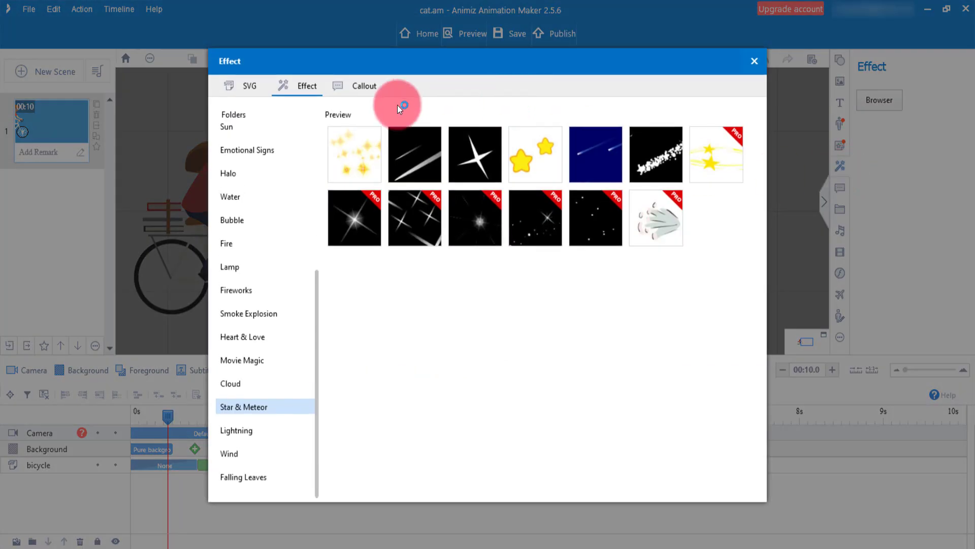
left_click(249, 91)
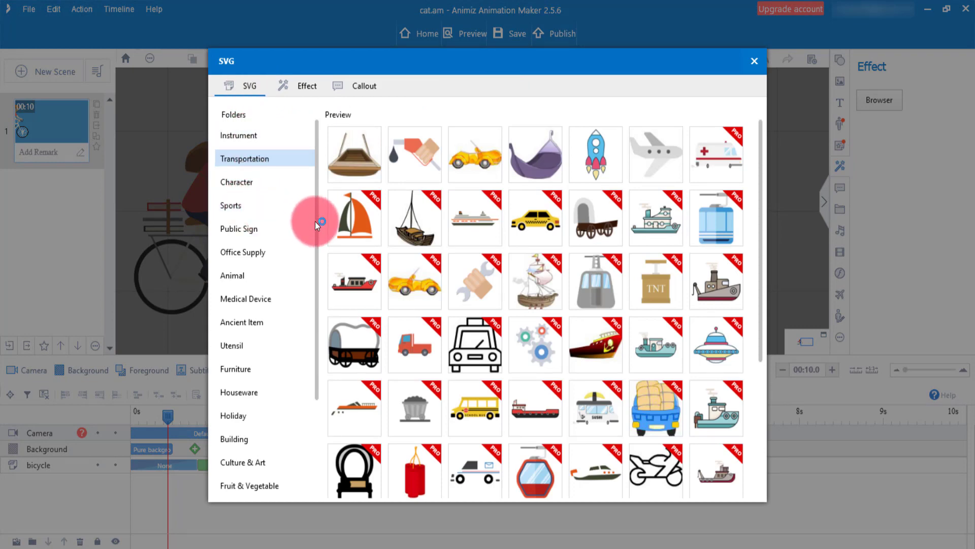
left_click_drag(317, 230, 329, 360)
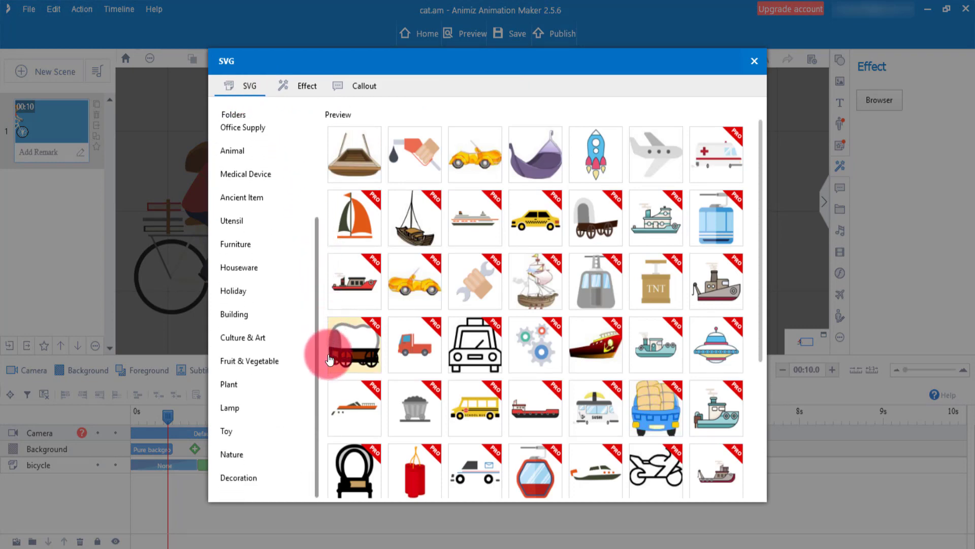
left_click(233, 383)
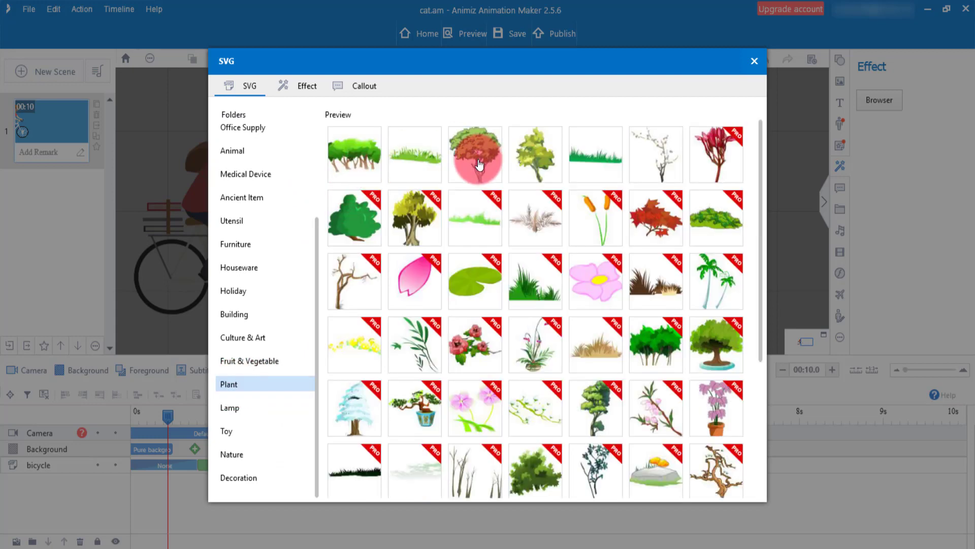
left_click(479, 163)
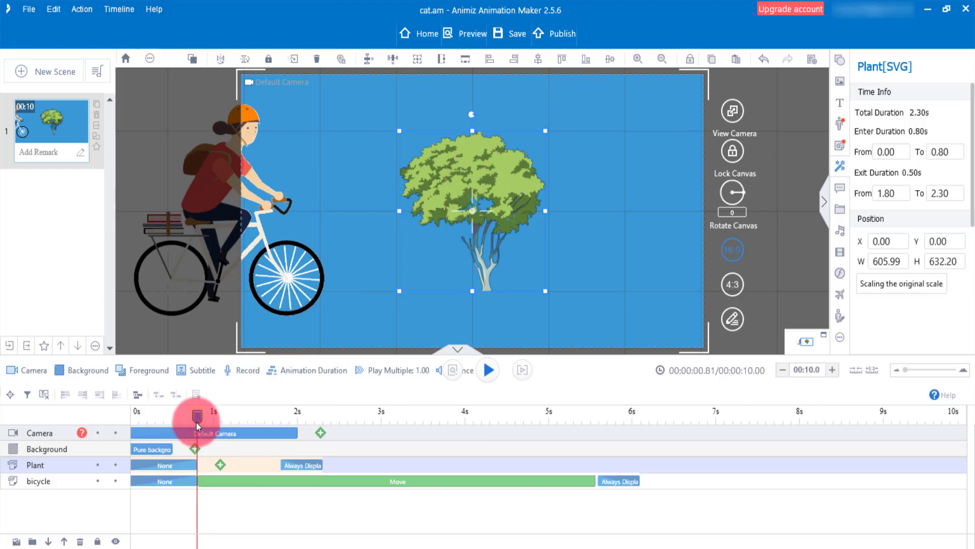
Enlarge the tree to about 909 × 946 and place it over the right part of the canvas at about X 567, Y -191
left_click(477, 194)
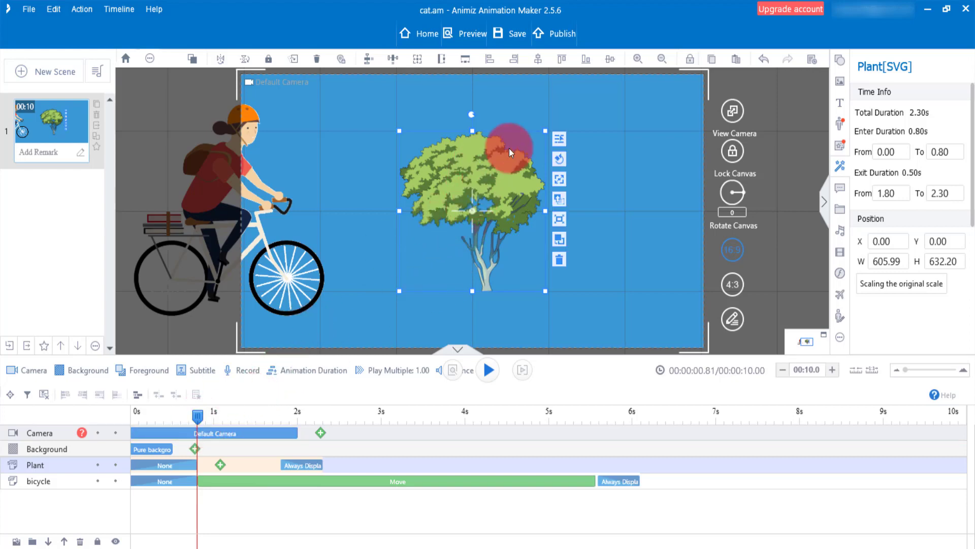
left_click_drag(546, 132, 619, 53)
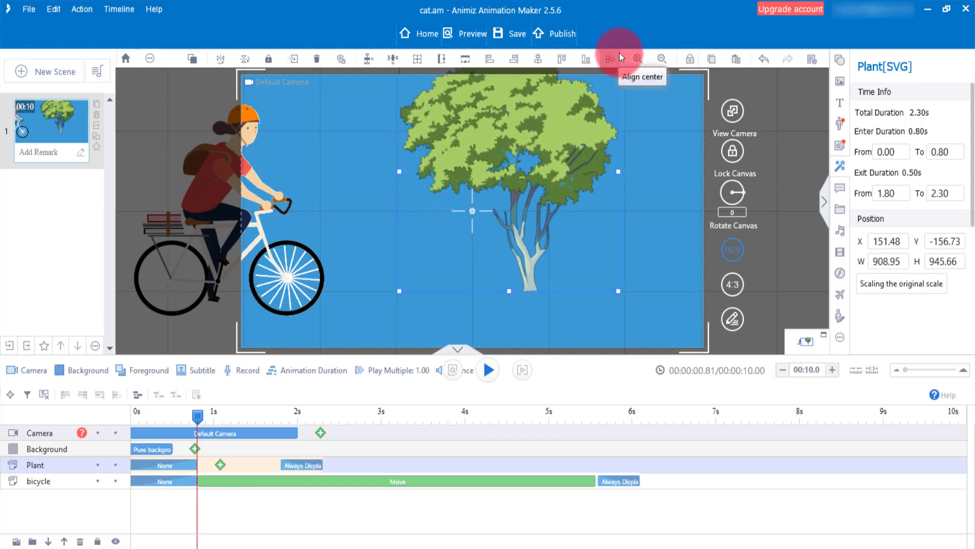
left_click_drag(537, 181, 637, 171)
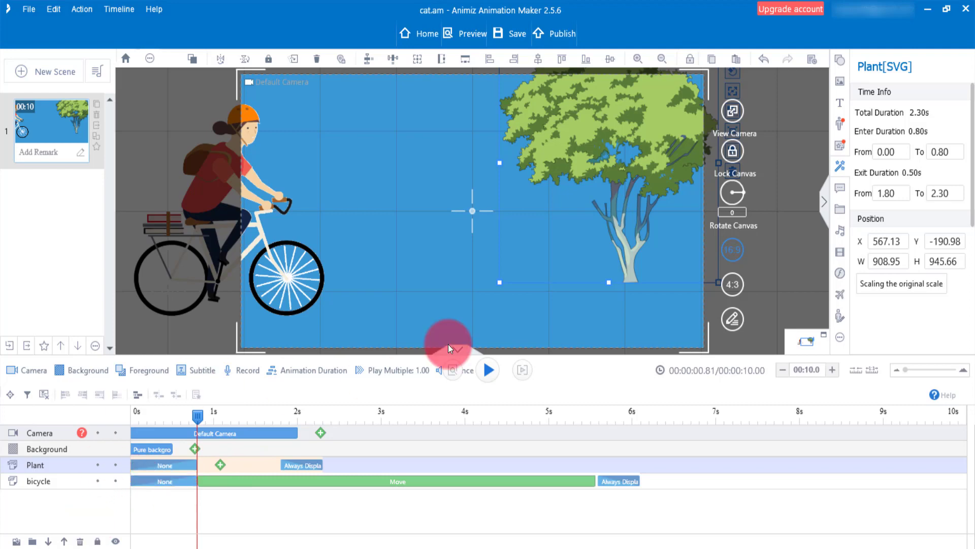
Insert the row of bright green trees from the SVG library's Plant folder
left_click(841, 168)
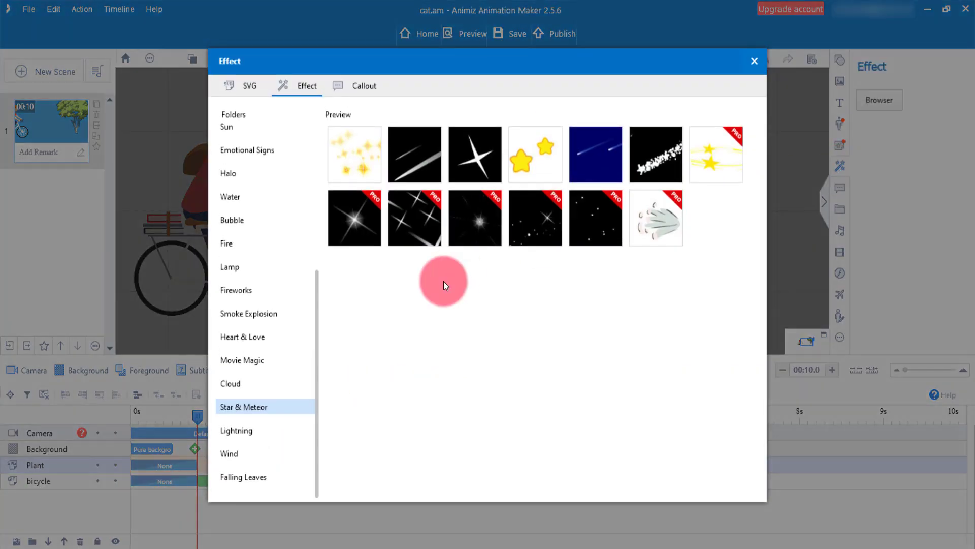
left_click(249, 89)
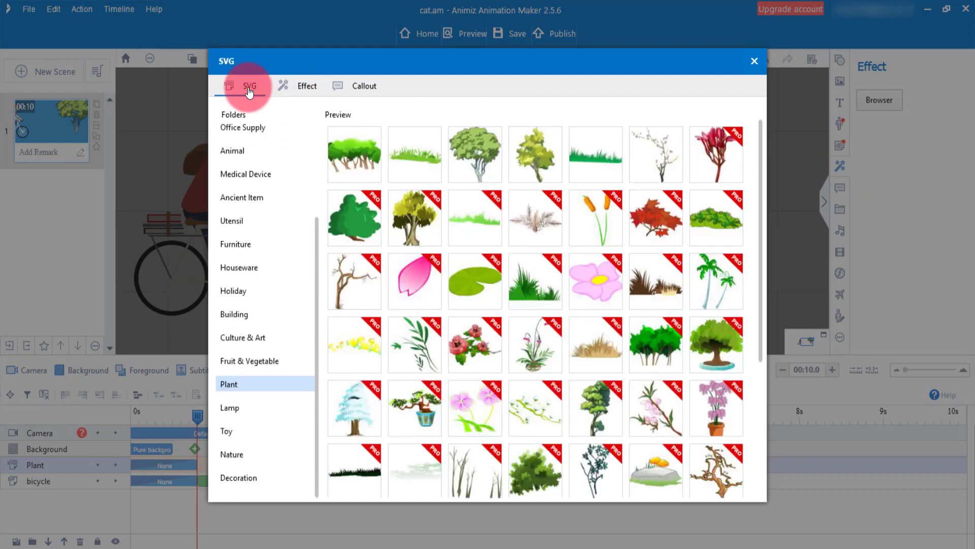
left_click(356, 159)
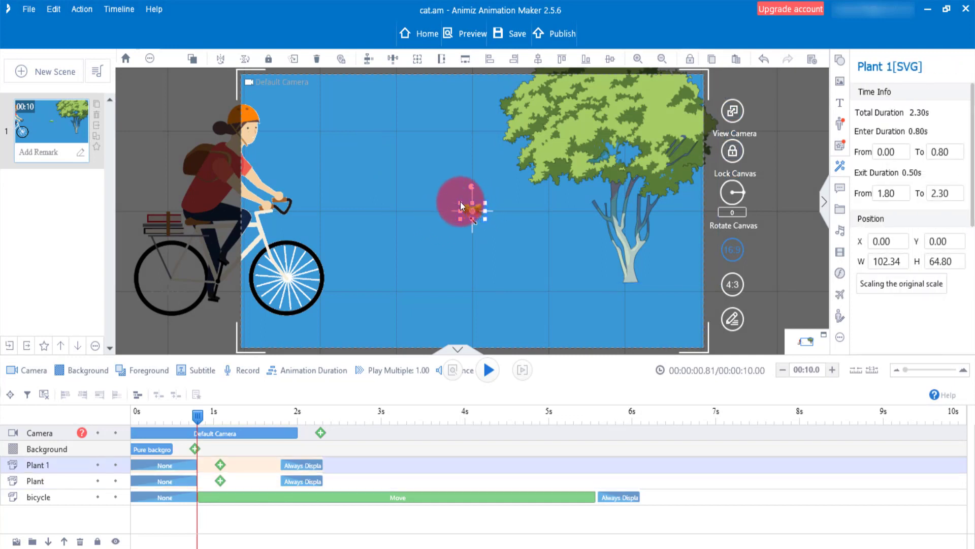
Enlarge the row of trees to about 1036 × 817 and place it beside the single tree at about X -359, Y -175
left_click_drag(460, 202, 261, 53)
left_click(319, 159)
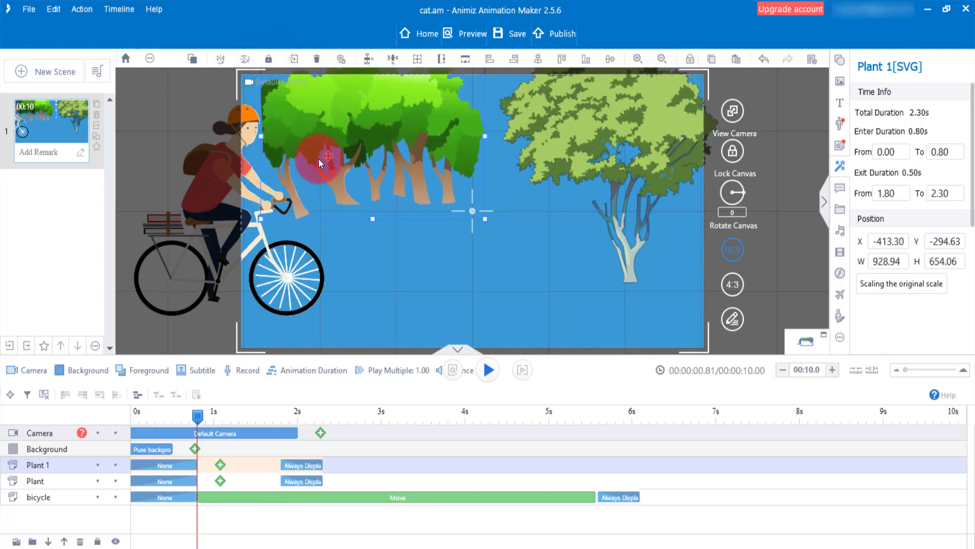
left_click_drag(318, 158, 312, 200)
left_click(477, 135)
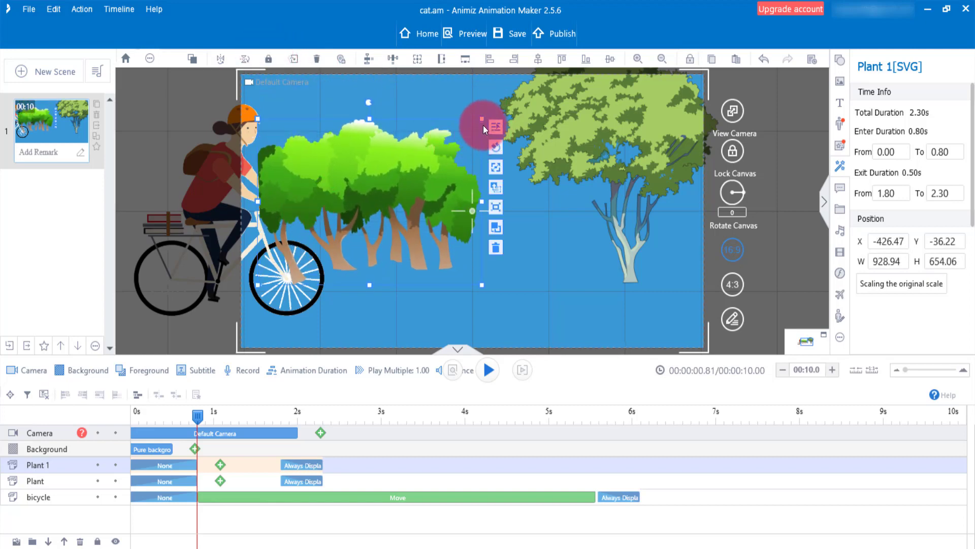
left_click_drag(482, 119, 509, 74)
left_click(449, 138)
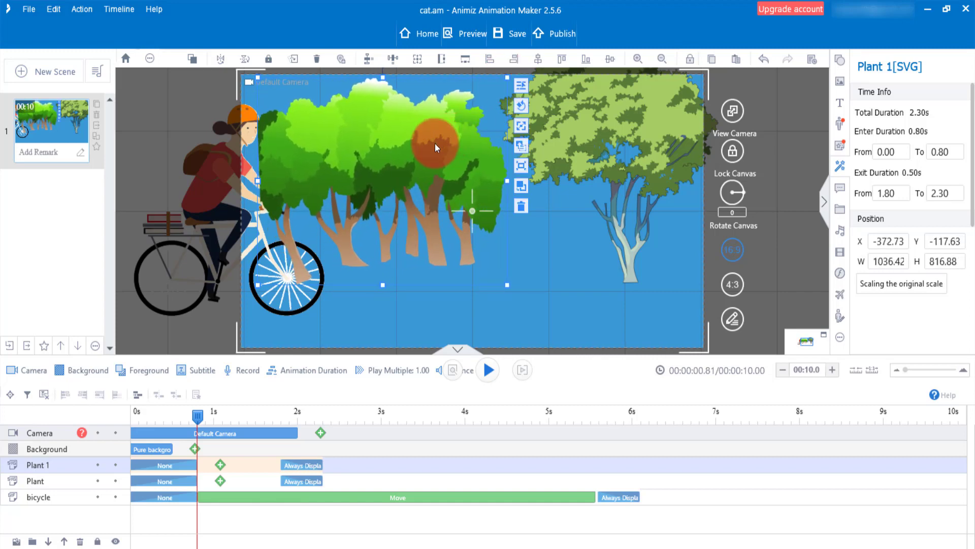
mouse_move(435, 143)
left_mouse_down()
mouse_move(414, 144)
mouse_move(438, 129)
left_mouse_up()
Play the scene to check how the cyclist passes the trees
left_click(254, 462)
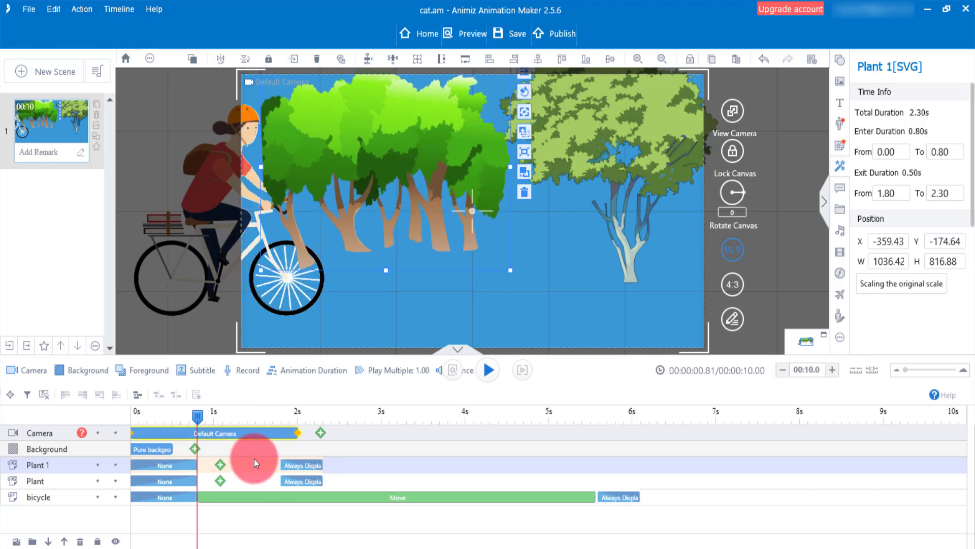
left_click(489, 377)
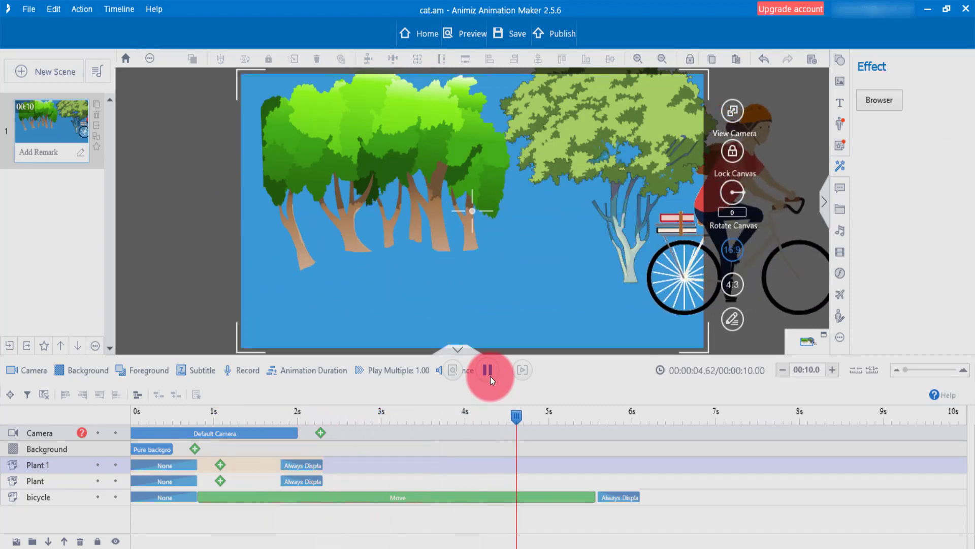
left_click(488, 371)
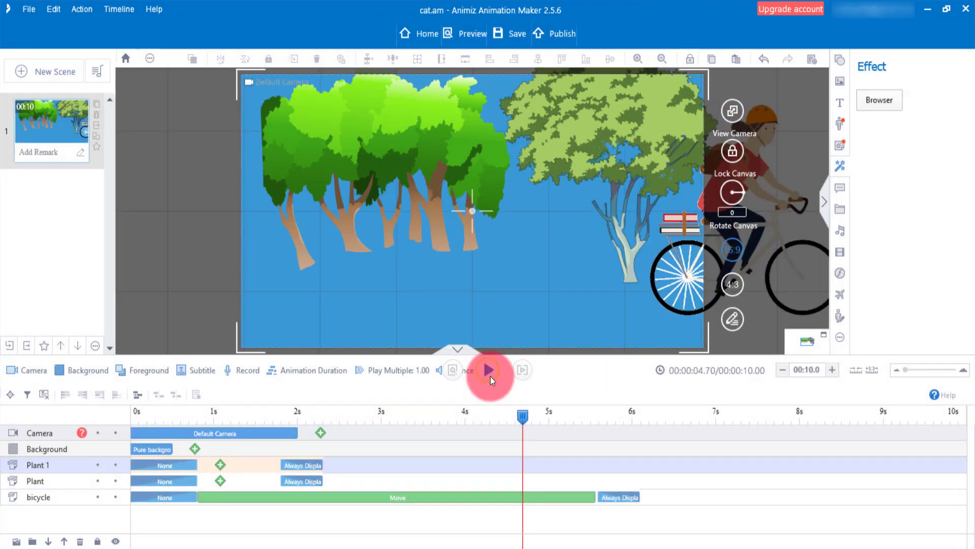
Return the playhead to the scene's start and move the bicycle layer above both plant layers
left_click(134, 410)
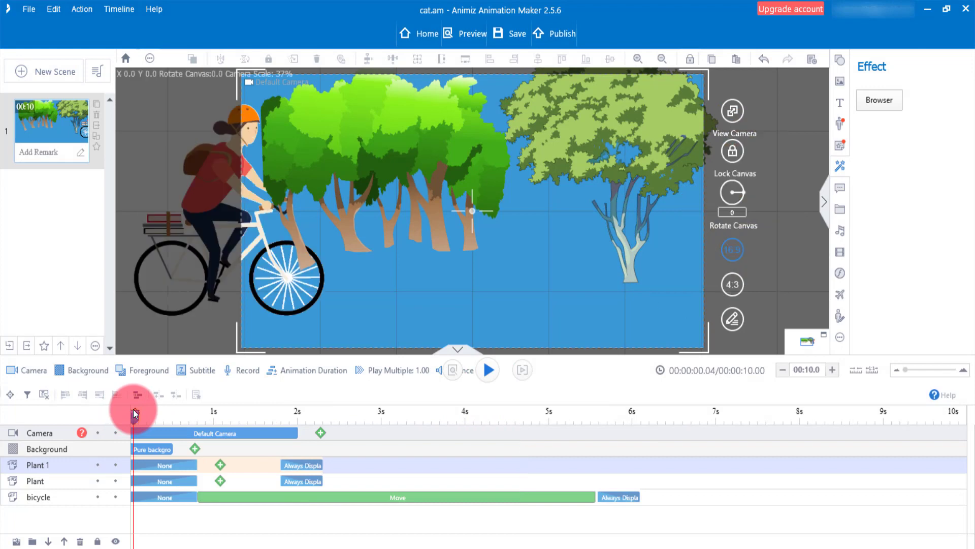
left_click(47, 493)
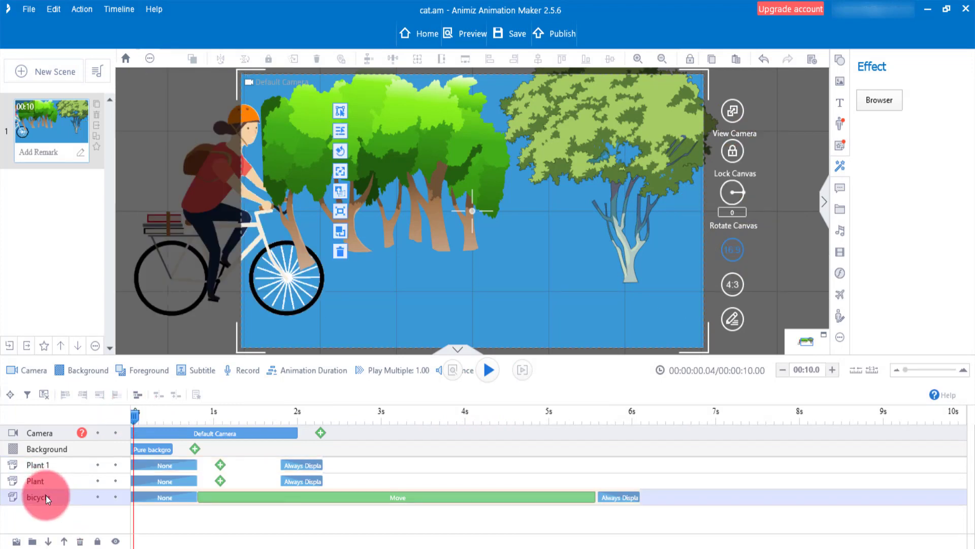
left_click(65, 541)
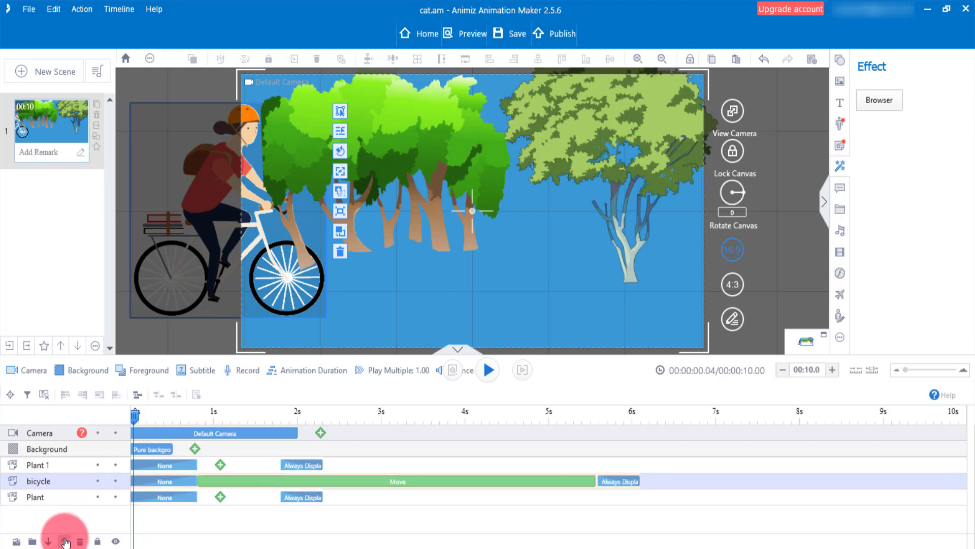
left_click(65, 541)
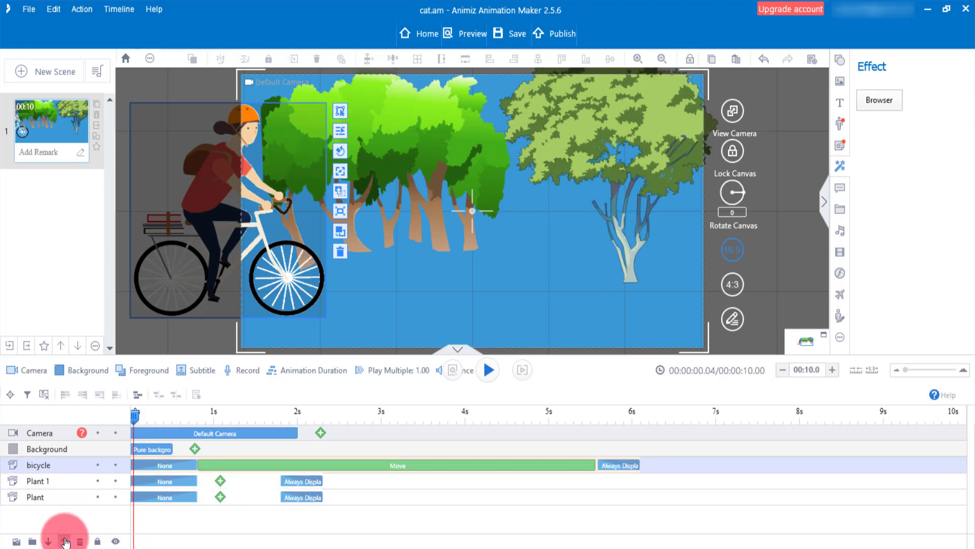
Play the scene to check the bicycle's new layer order and return the playhead to the start
left_click(452, 370)
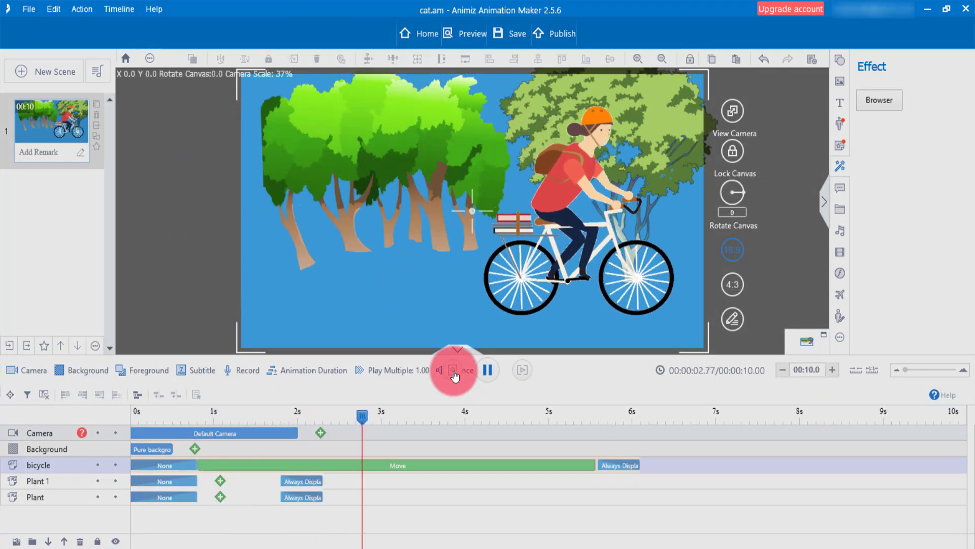
left_click(453, 371)
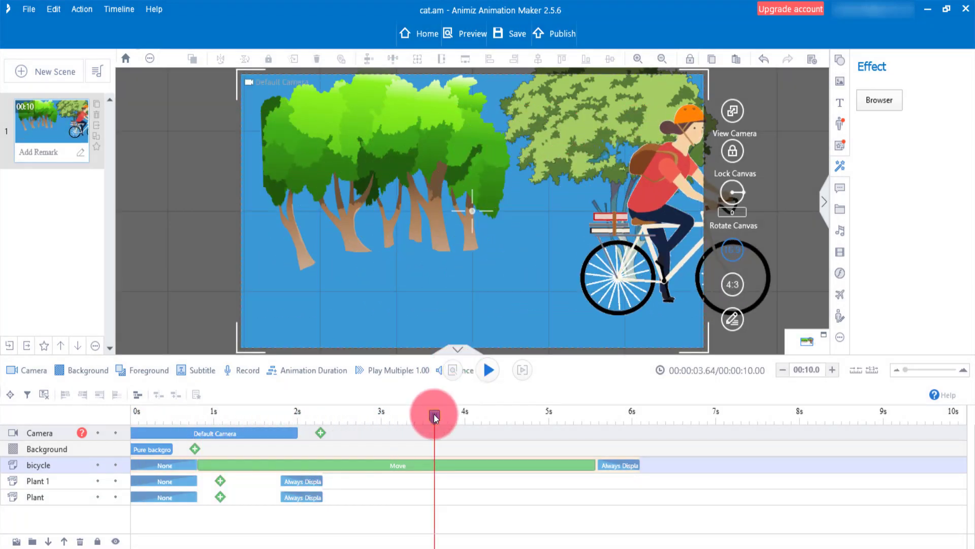
left_click_drag(433, 416, 135, 414)
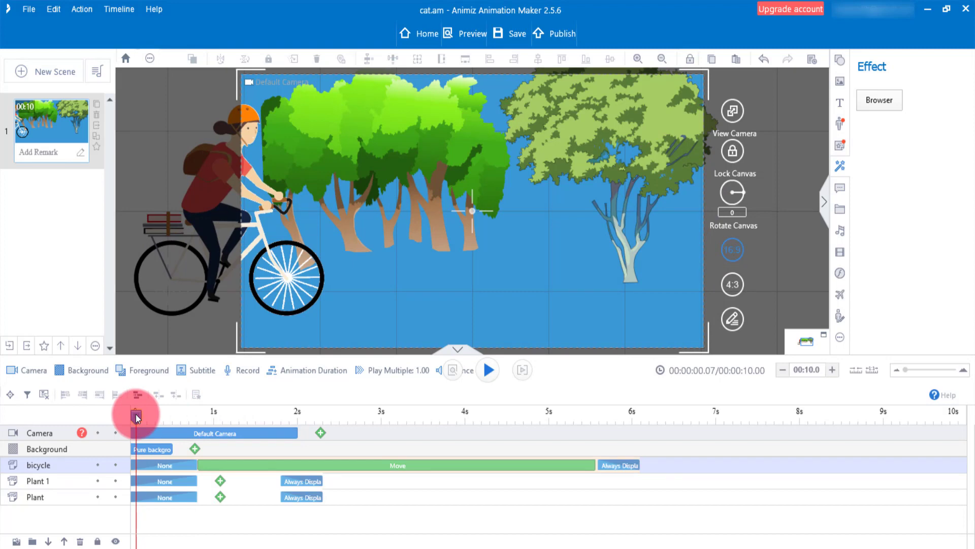
left_click_drag(136, 414, 133, 413)
Add a dark gradient rounded rectangle from the common shapes and position it across the lower part of the canvas
left_click(840, 60)
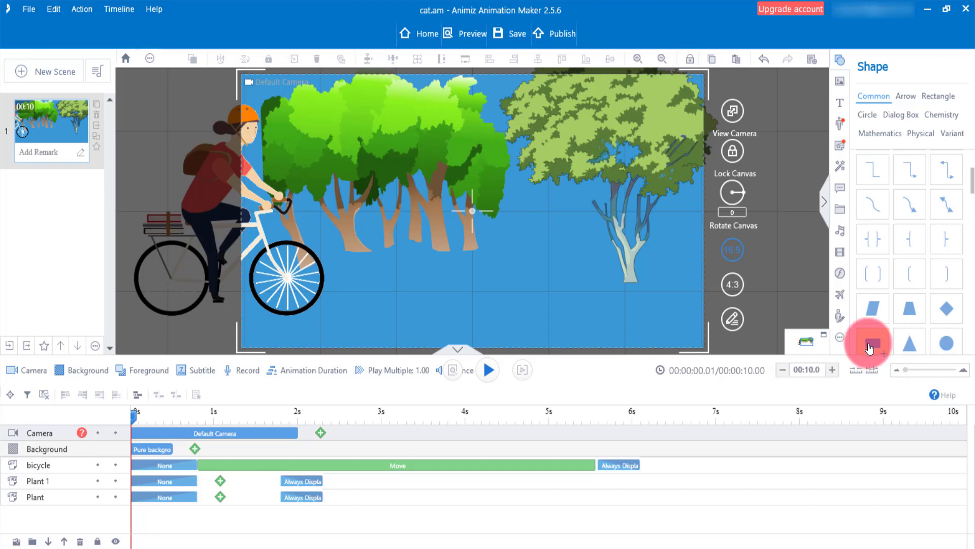
left_click_drag(870, 348, 756, 301)
left_click_drag(501, 298, 347, 322)
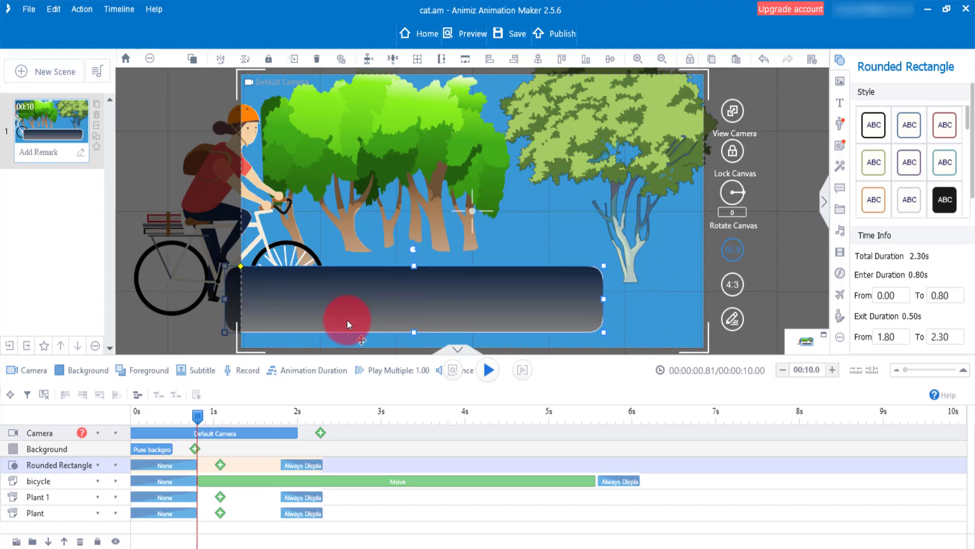
Stretch the rounded rectangle over the full canvas width and bottom area as a road, and move its layer below the bicycle
left_click(596, 306)
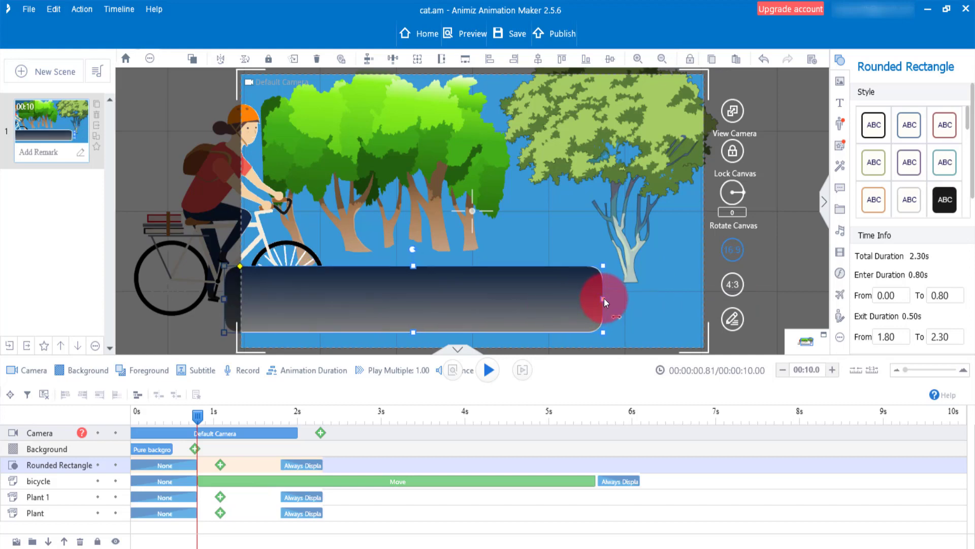
left_click_drag(604, 298, 730, 304)
left_click_drag(477, 333, 470, 359)
left_click(476, 294)
left_click_drag(476, 267, 480, 243)
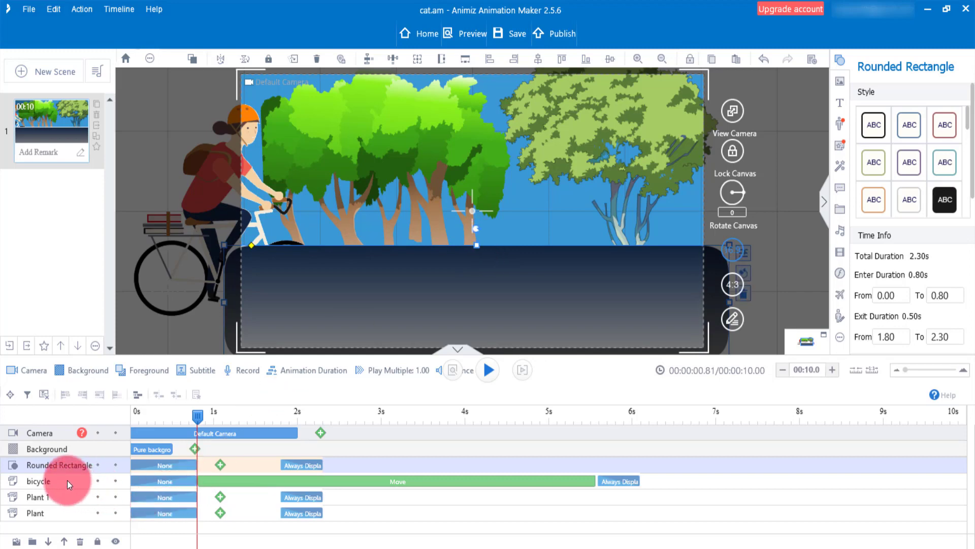
left_click(48, 541)
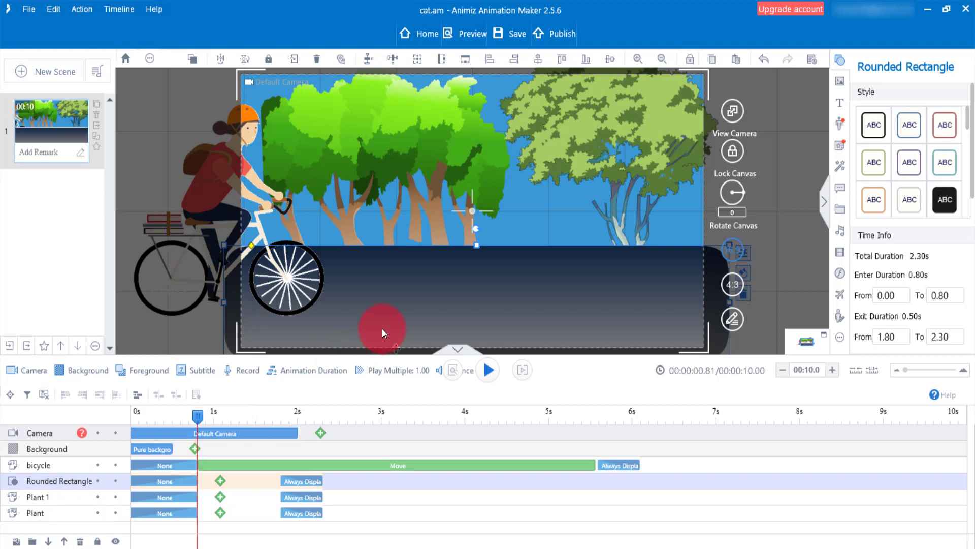
Play the scene through to check the cyclist riding along the road in front of the trees
scroll(972, 195, "down", 10)
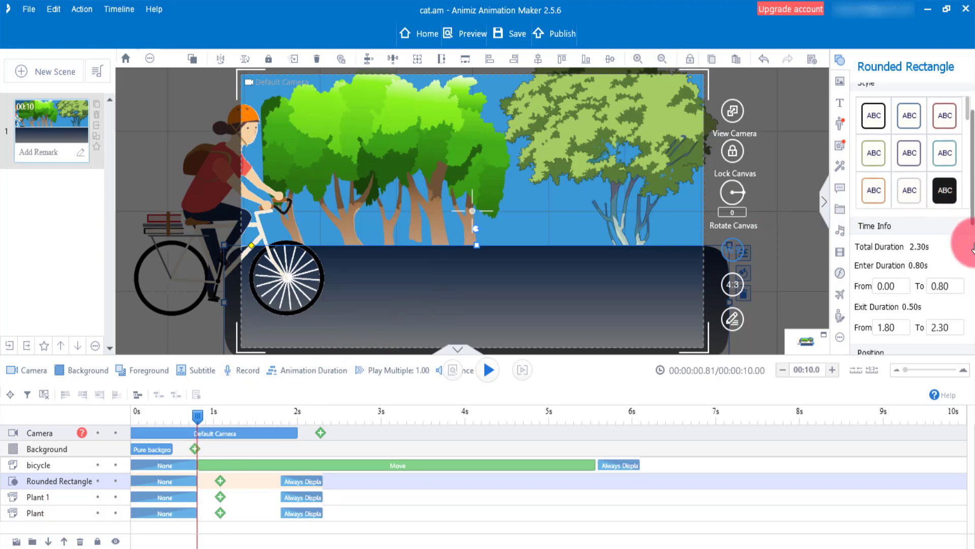
left_click(451, 370)
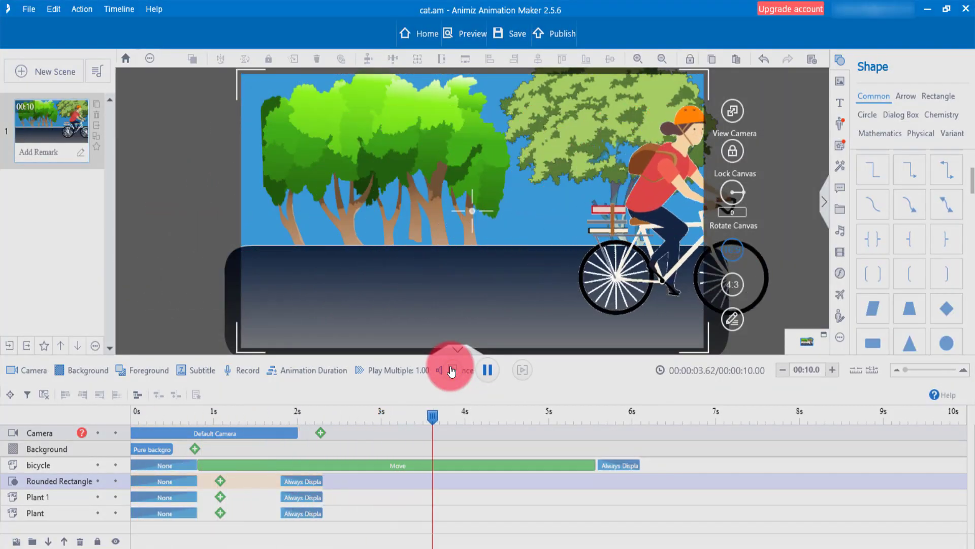
left_click(451, 370)
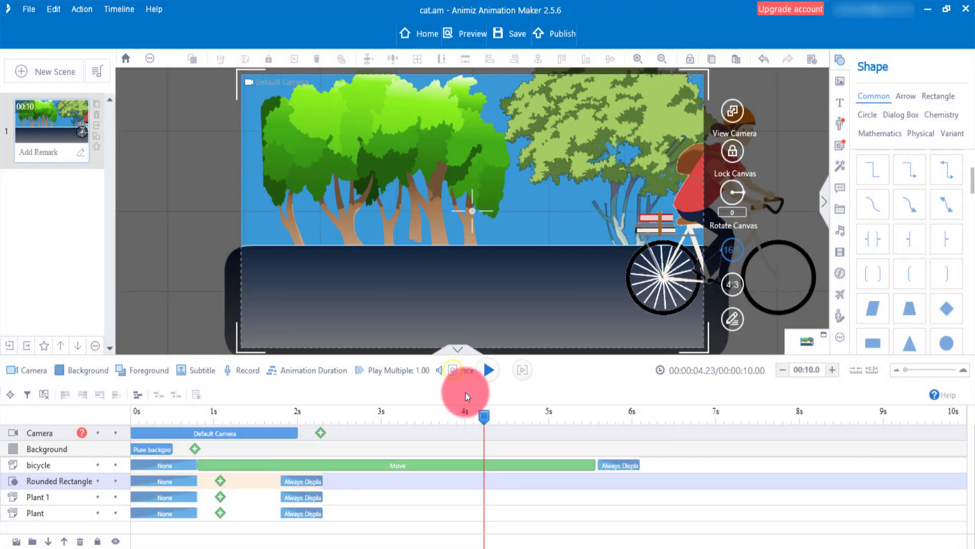
left_click(486, 370)
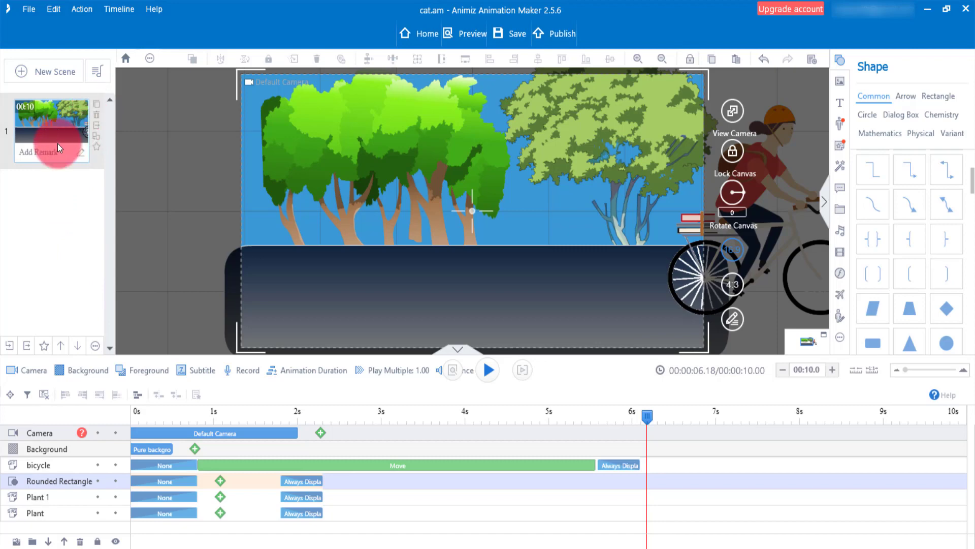
Add a second scene from the Blank Scene template and select it
left_click(23, 72)
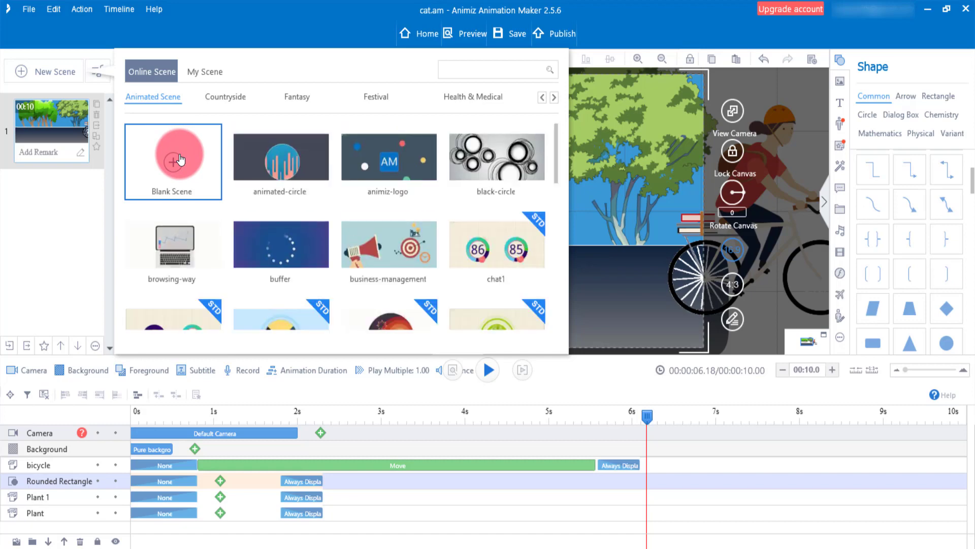
left_click(180, 160)
left_click(47, 218)
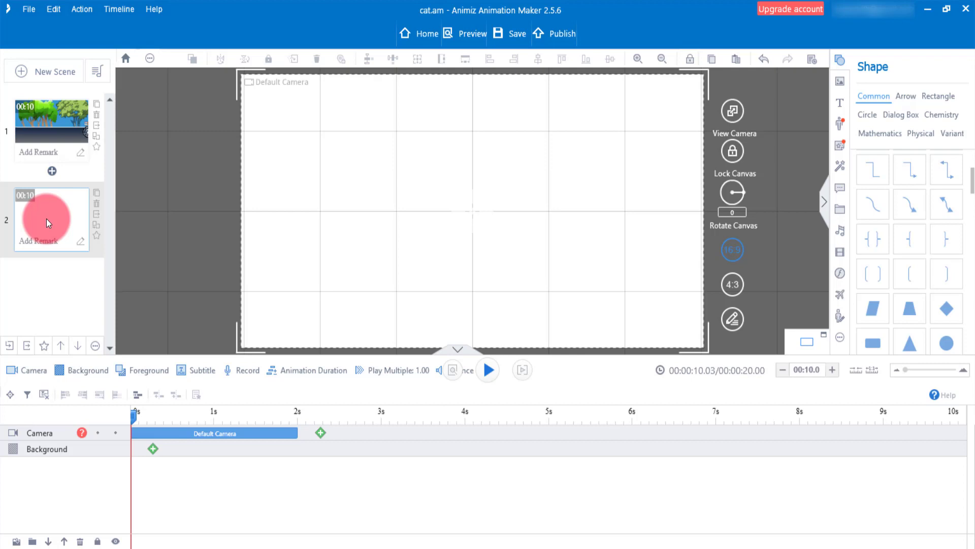
Add the yellow bee flash actor from the insect actor set to the blank second scene
left_click(842, 321)
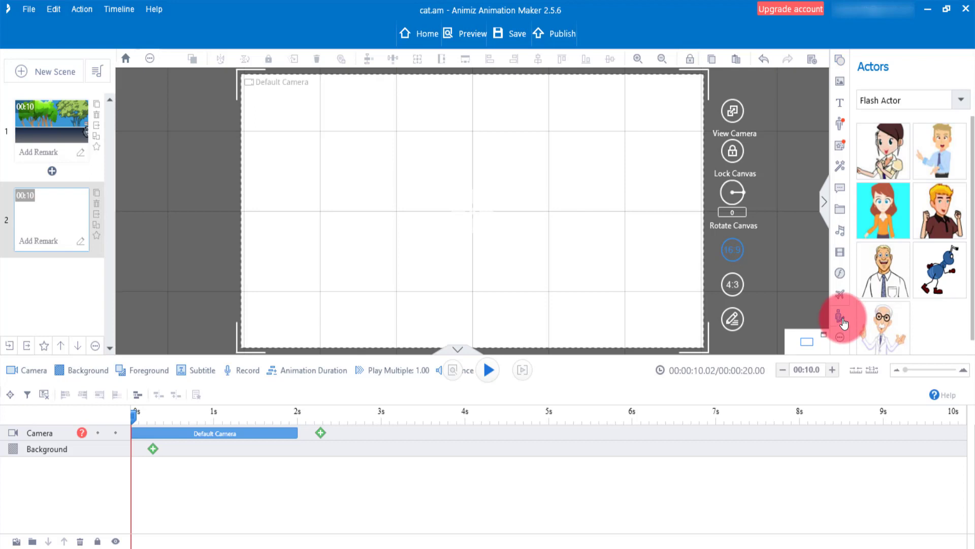
left_click_drag(958, 257, 955, 275)
left_click(955, 274)
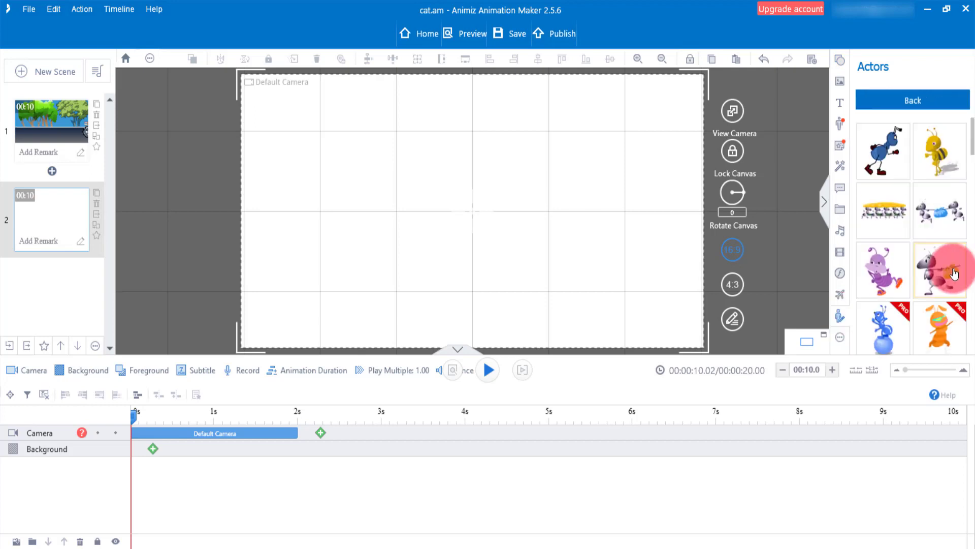
left_click(942, 165)
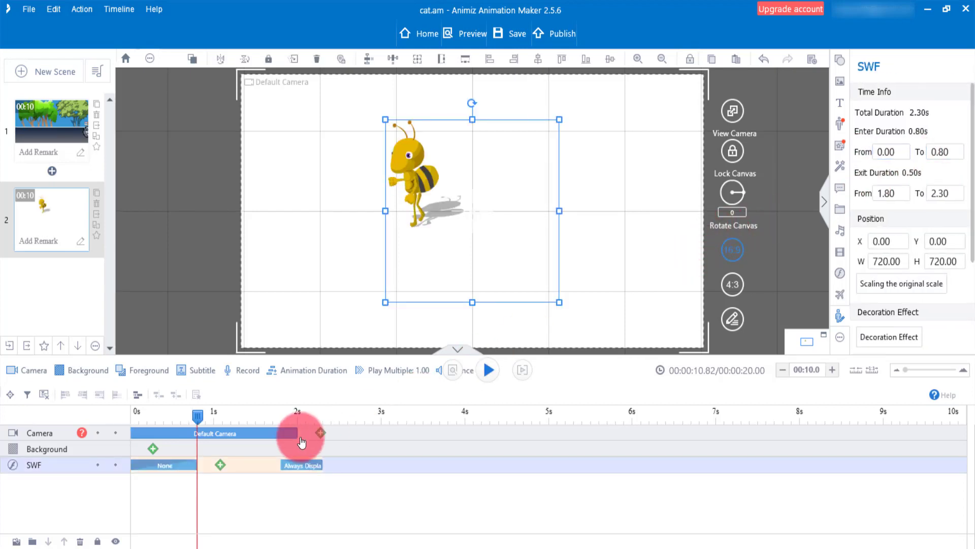
Add a Move animation with default curves to the bee between its enter and exit effects
left_click(221, 464)
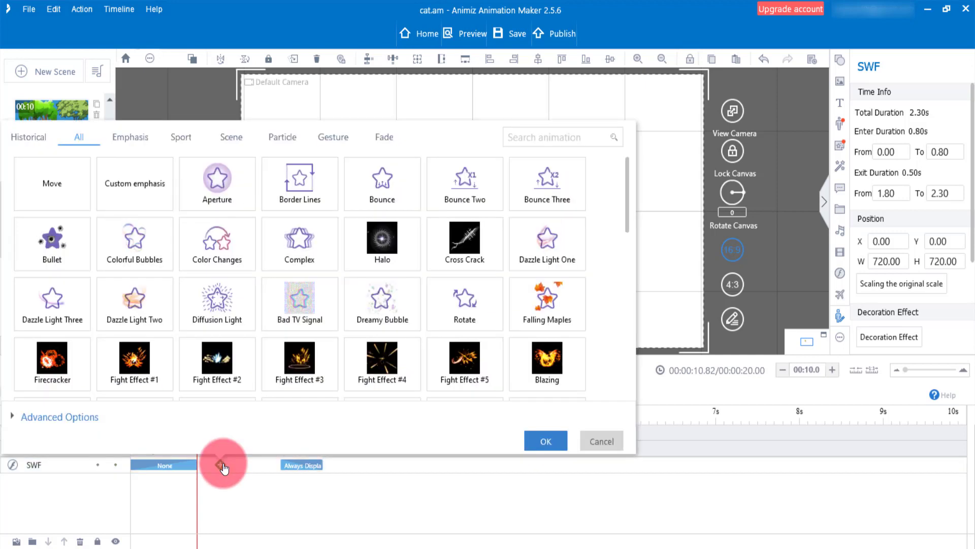
left_click(64, 197)
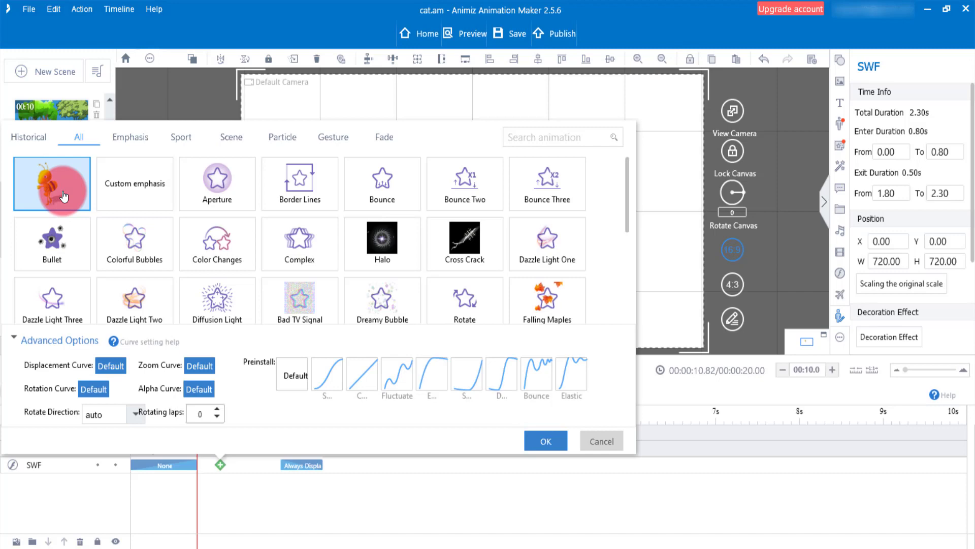
left_click(546, 443)
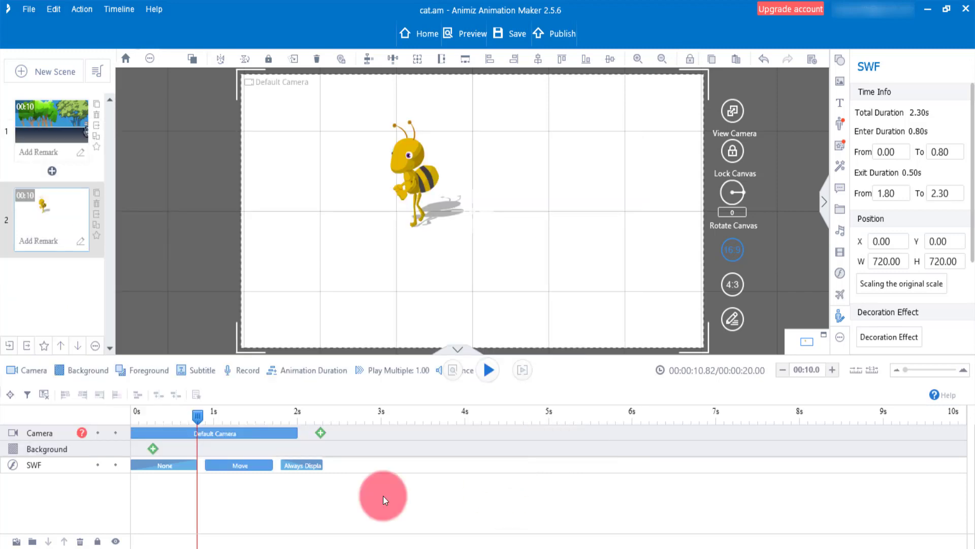
Place the end of the bee's move at the canvas's lower left corner and its start at the upper right corner
mouse_move(200, 416)
left_mouse_down()
mouse_move(258, 425)
mouse_move(206, 425)
left_mouse_up()
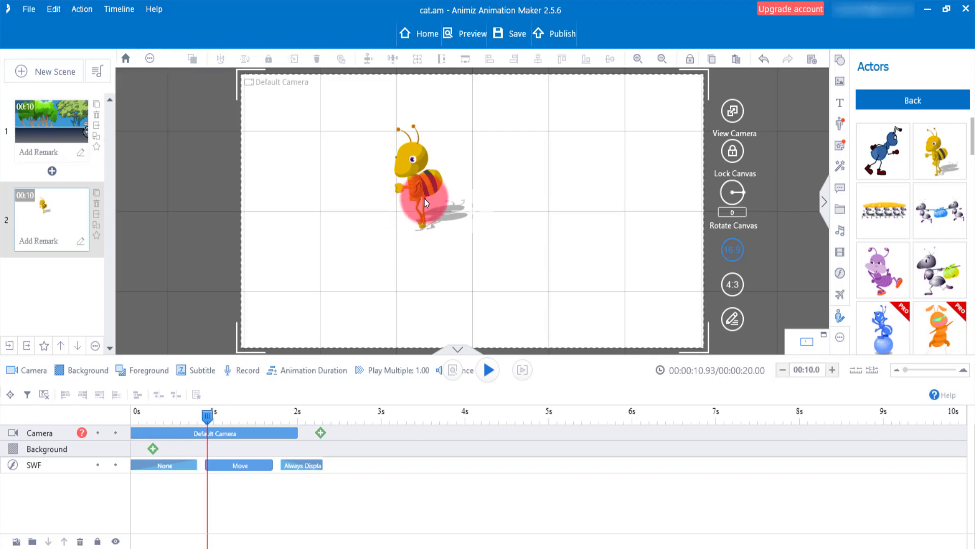
left_click_drag(424, 198, 487, 247)
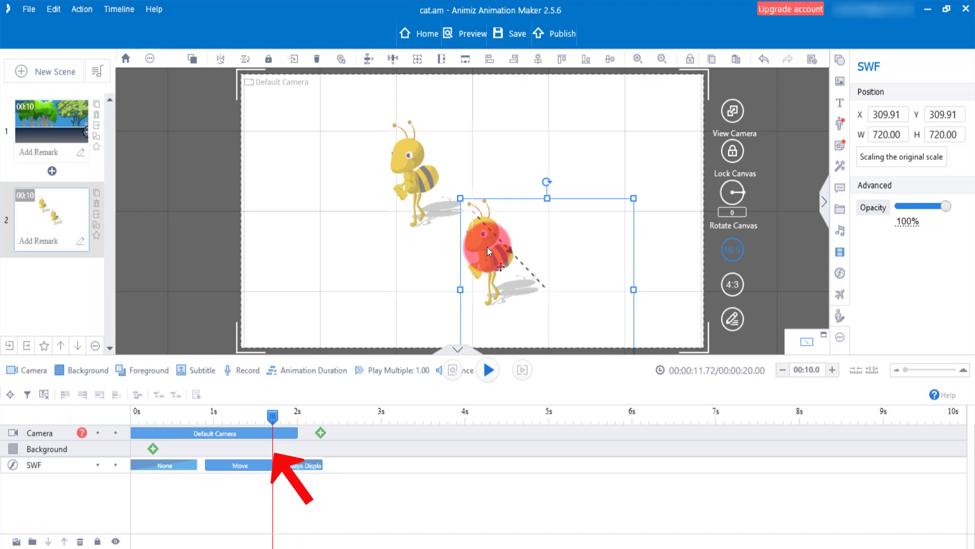
left_click(264, 413)
left_click(486, 236)
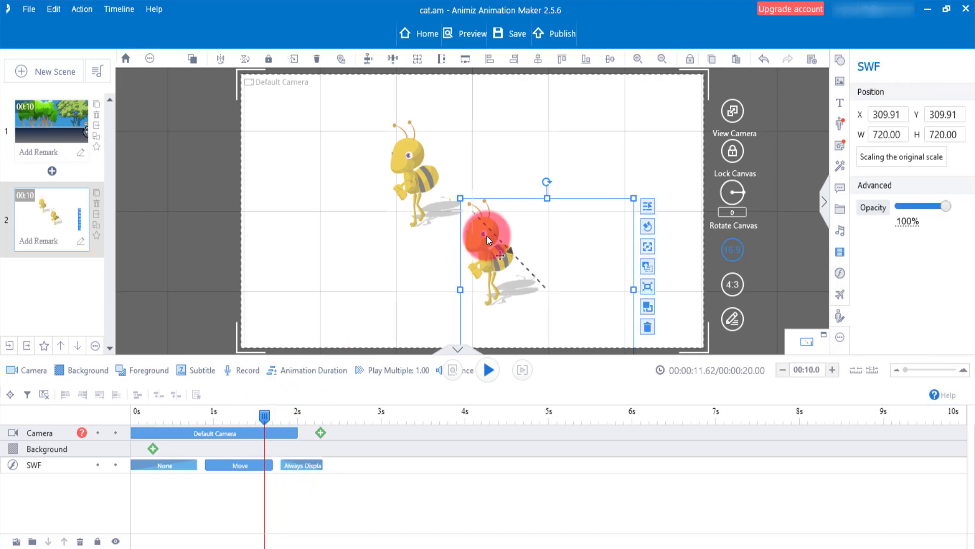
left_click_drag(487, 236, 258, 261)
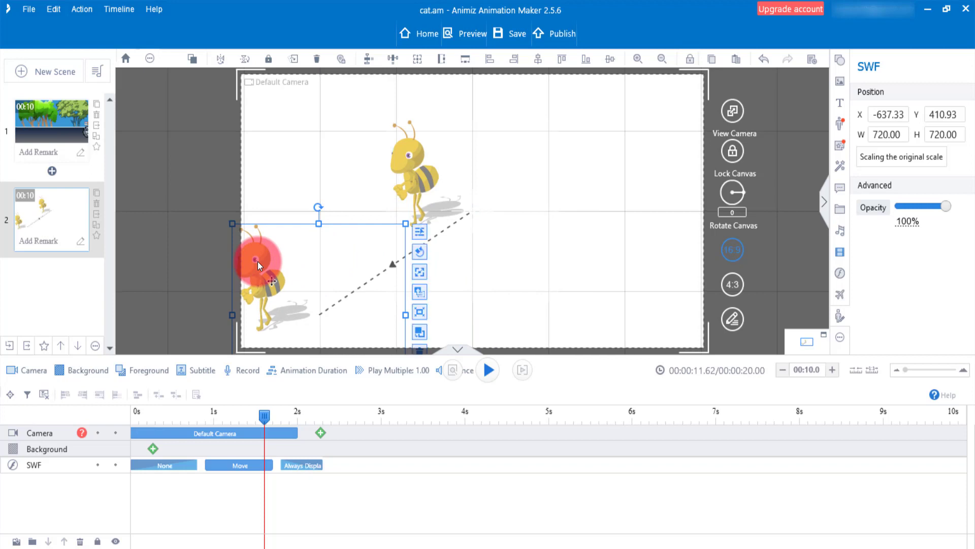
left_click_drag(410, 181, 661, 122)
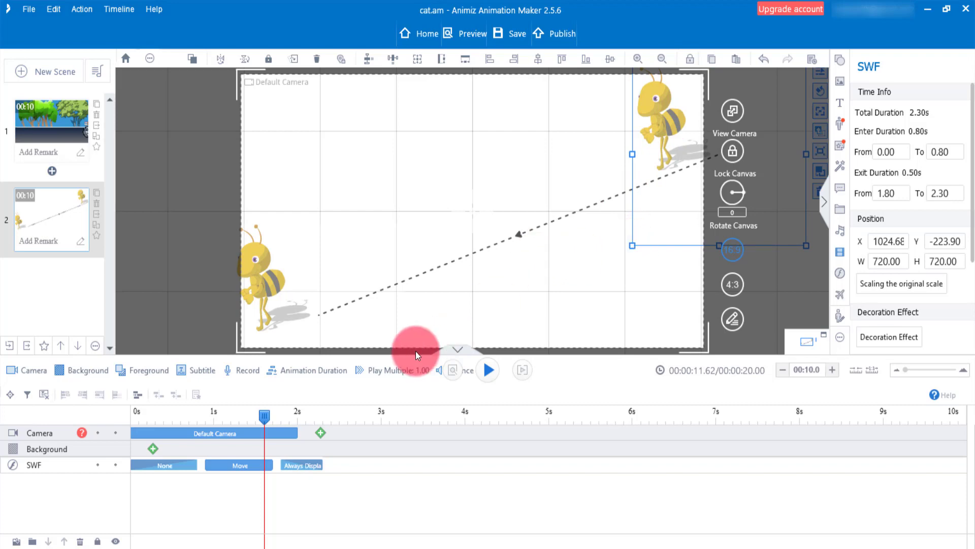
Play the second scene to check the bee's diagonal move and return the playhead to about 0.86 s
left_click(152, 416)
left_click(489, 370)
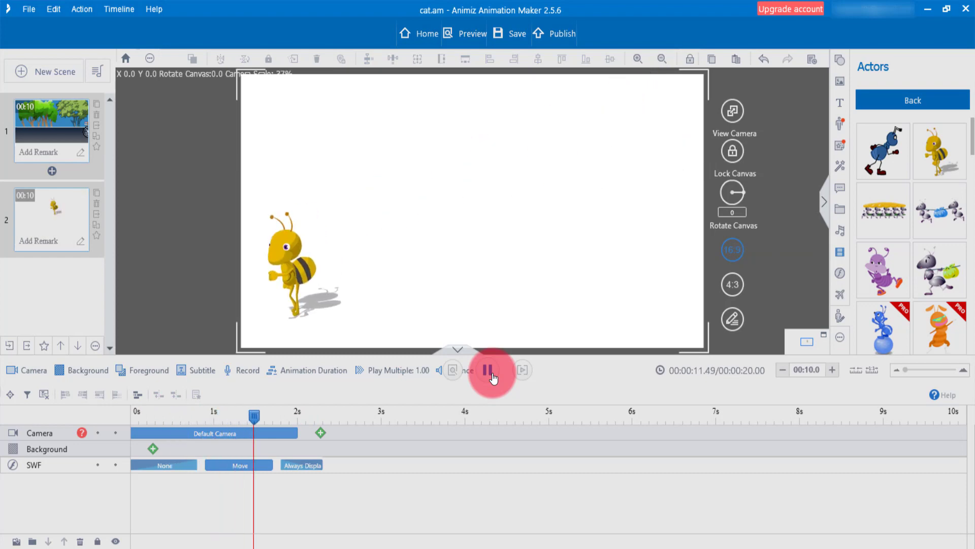
left_click(491, 373)
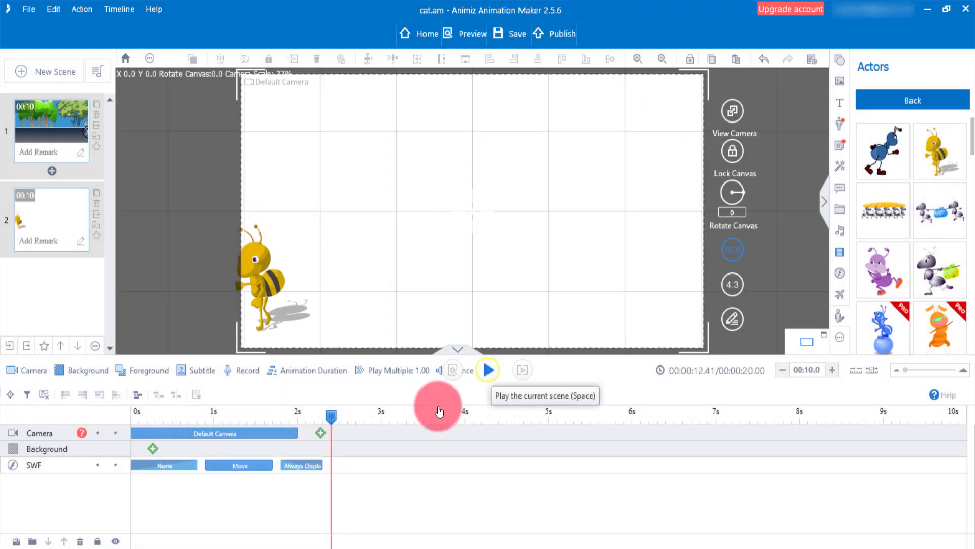
left_click(333, 418)
left_click_drag(336, 419, 200, 438)
Shift the bee's exit effect to about 6.48 s and stretch its Move animation from the end of the enter effect up to it
left_click(297, 485)
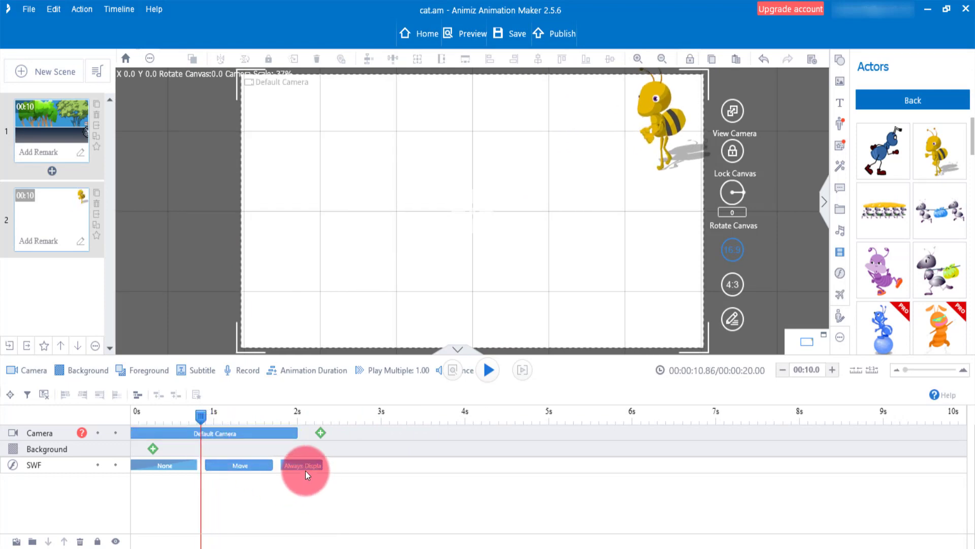
left_click_drag(306, 470, 685, 461)
left_click(261, 467)
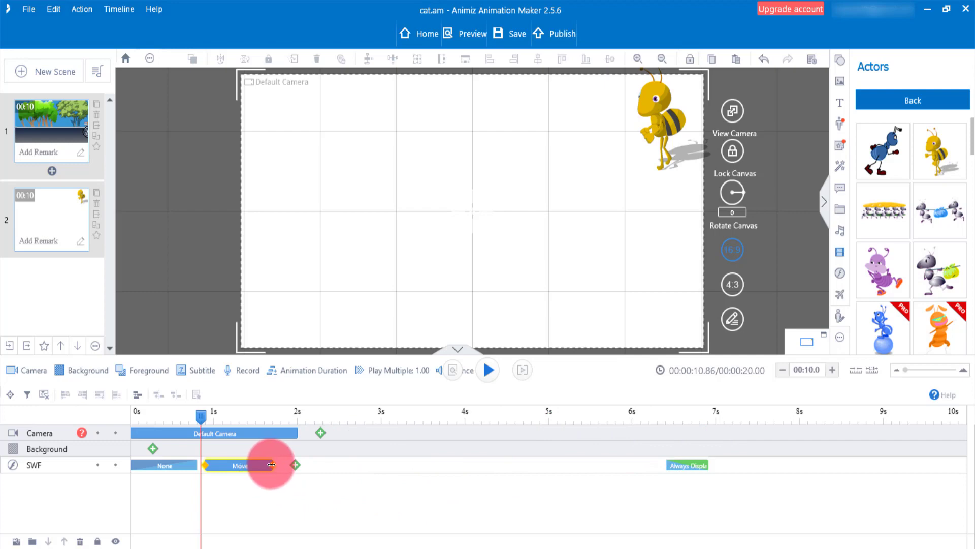
left_click_drag(272, 464, 671, 464)
left_click(191, 455)
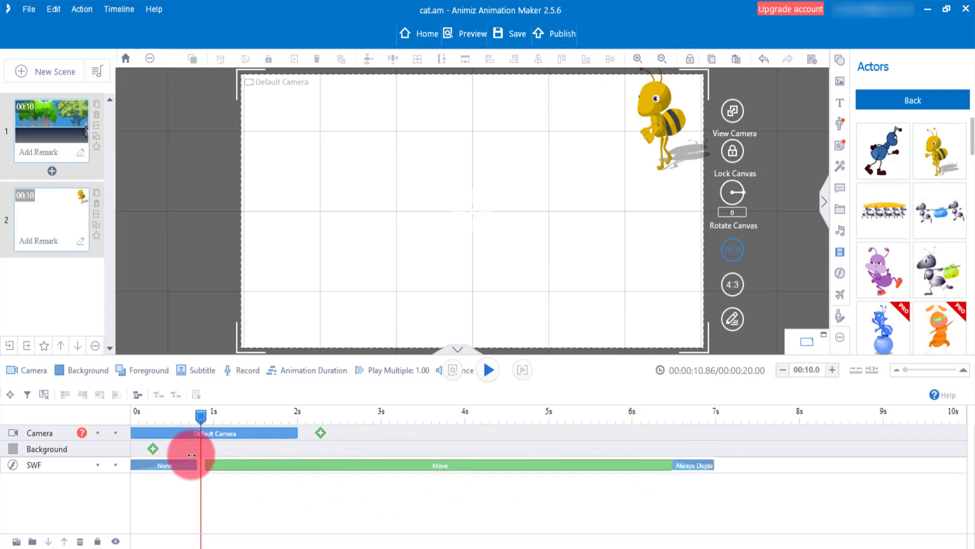
left_click(208, 465)
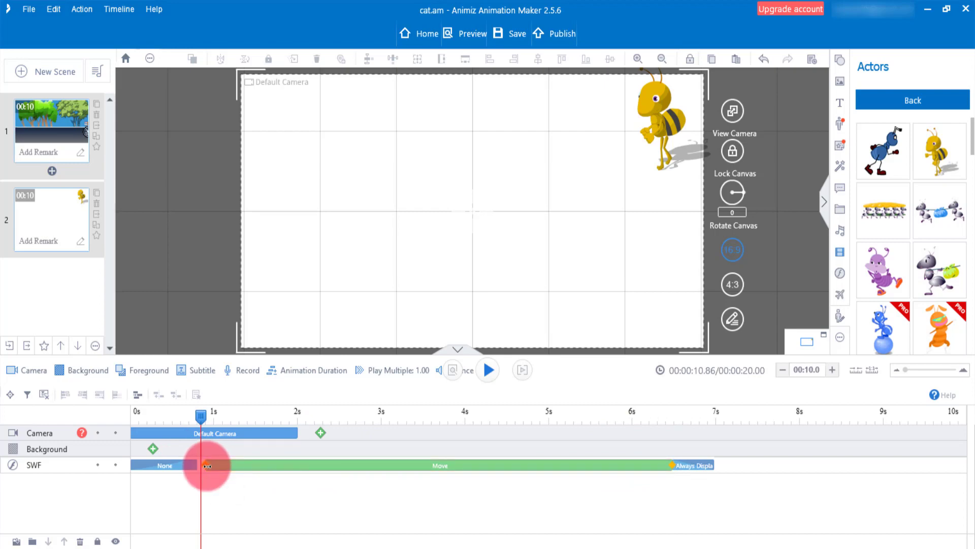
Play the second scene to check the bee's slower move and return the playhead to about 0.8 s
left_click(201, 417)
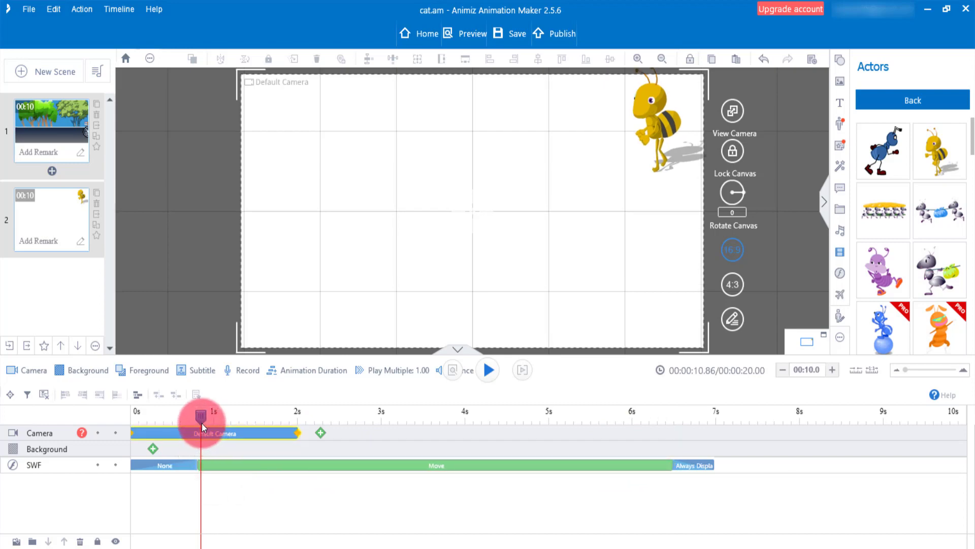
left_click(487, 370)
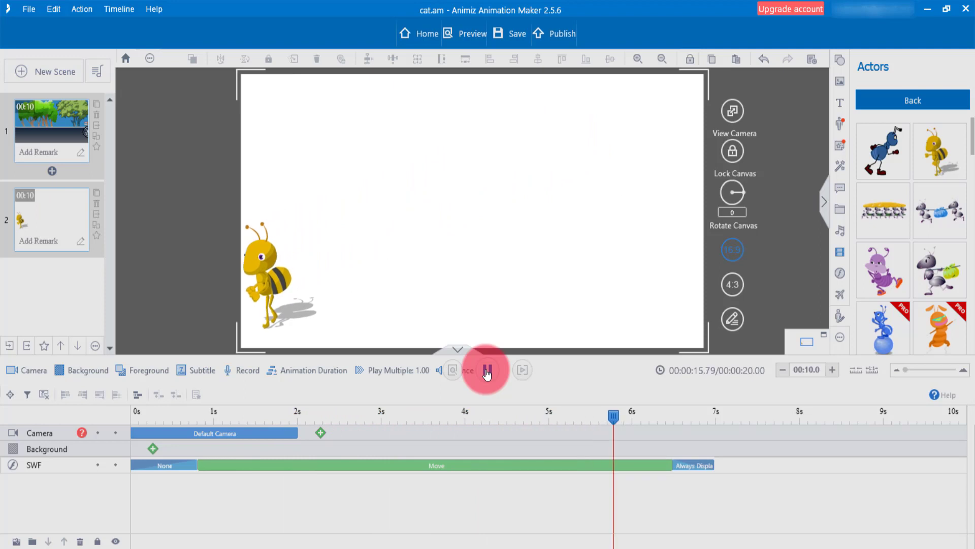
left_click(487, 369)
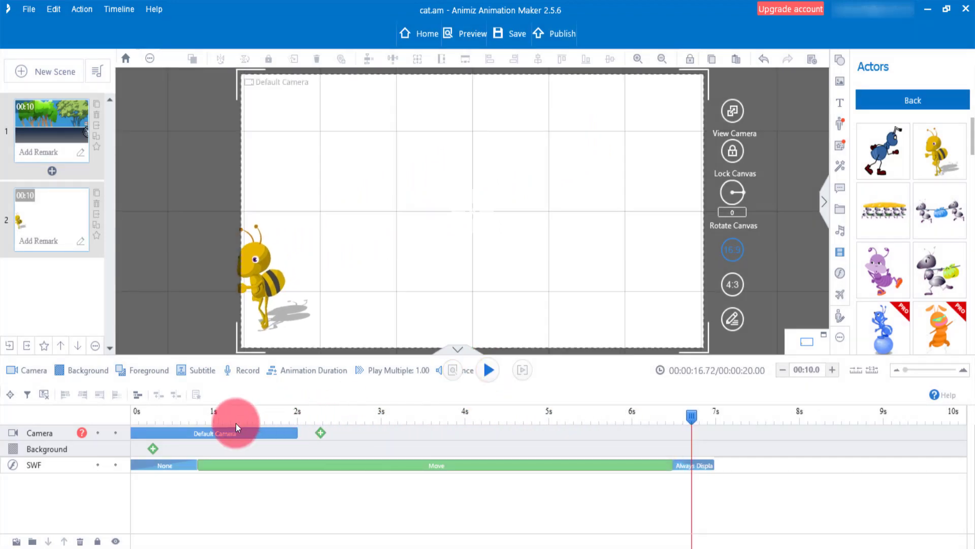
left_click(197, 417)
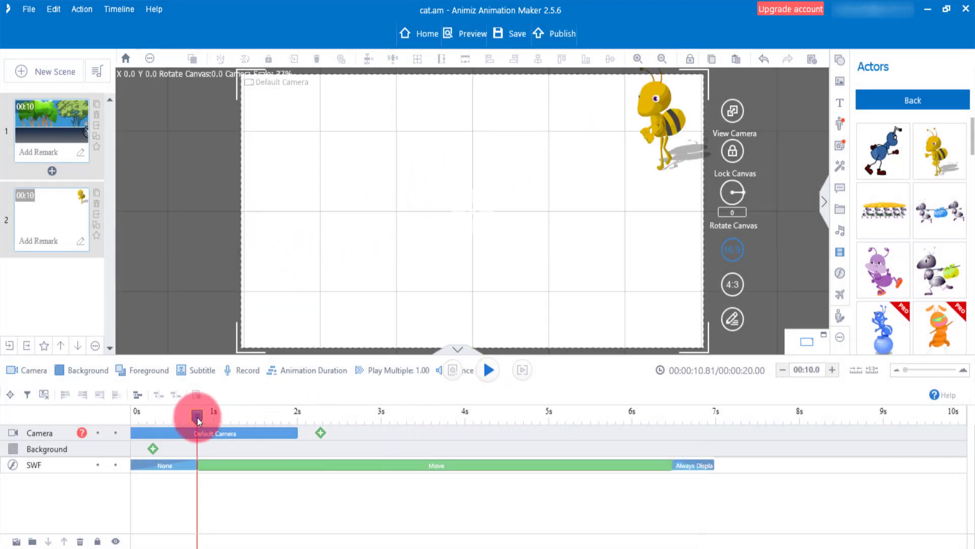
Shrink the bee at its start position to about 300 × 301, place it in the canvas's upper right corner, and play the scene
left_click_drag(650, 163, 655, 156)
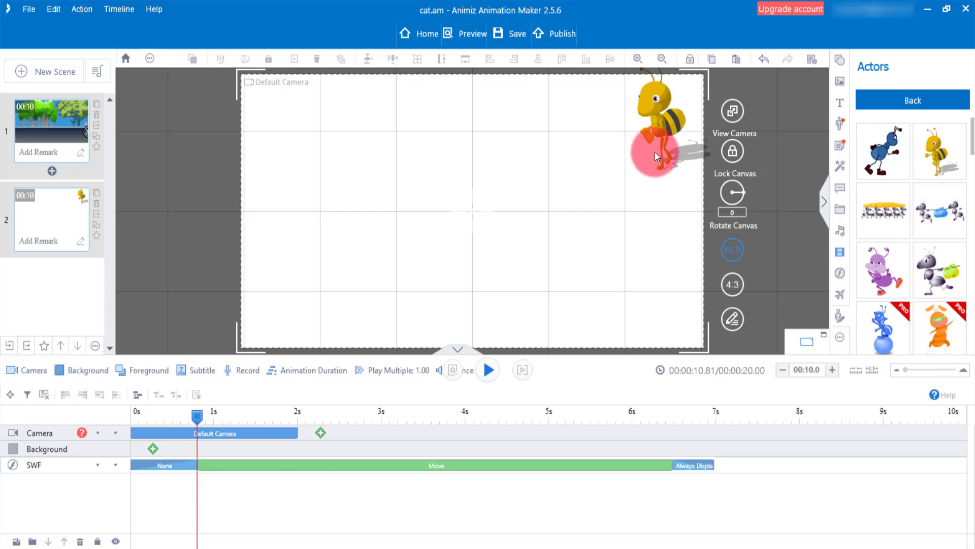
left_click(663, 121)
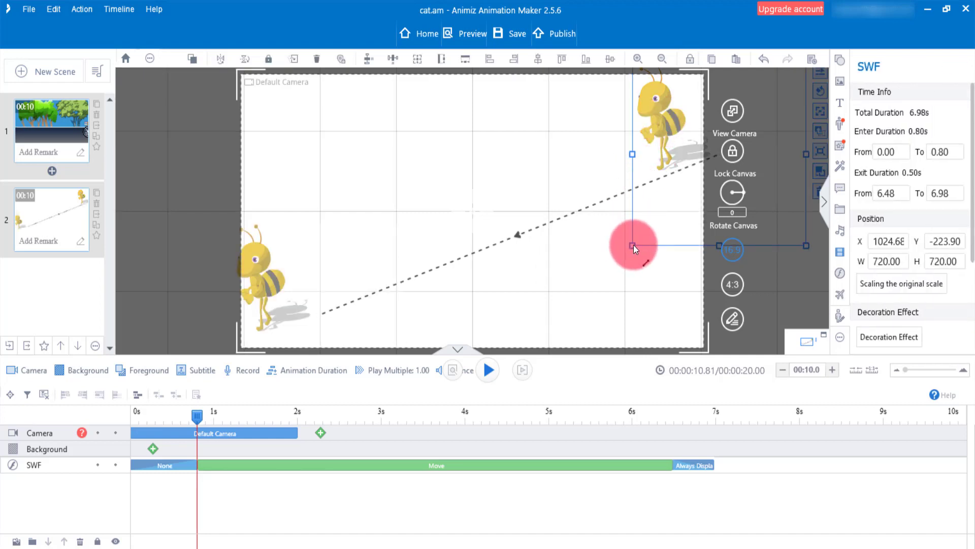
left_click_drag(633, 245, 663, 162)
left_click_drag(665, 175, 678, 172)
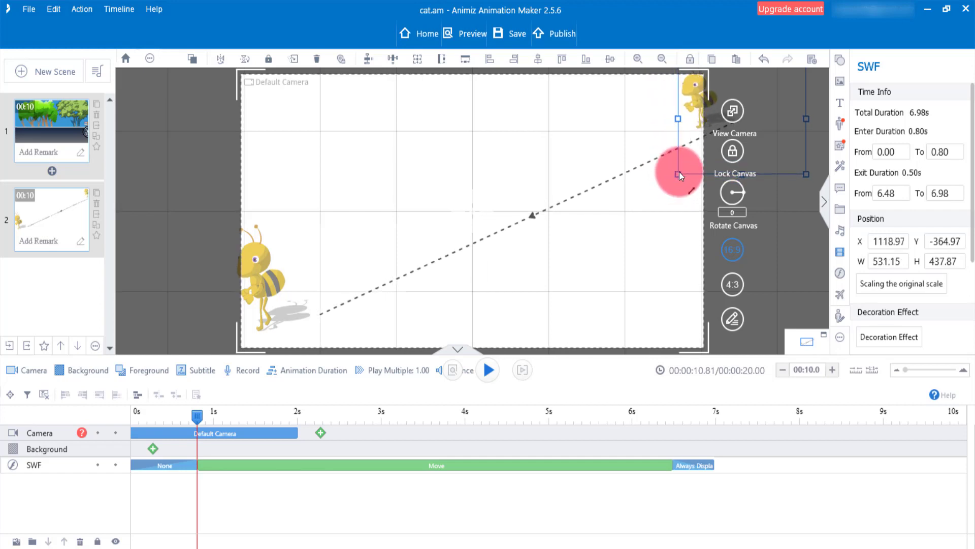
left_click_drag(671, 130, 569, 163)
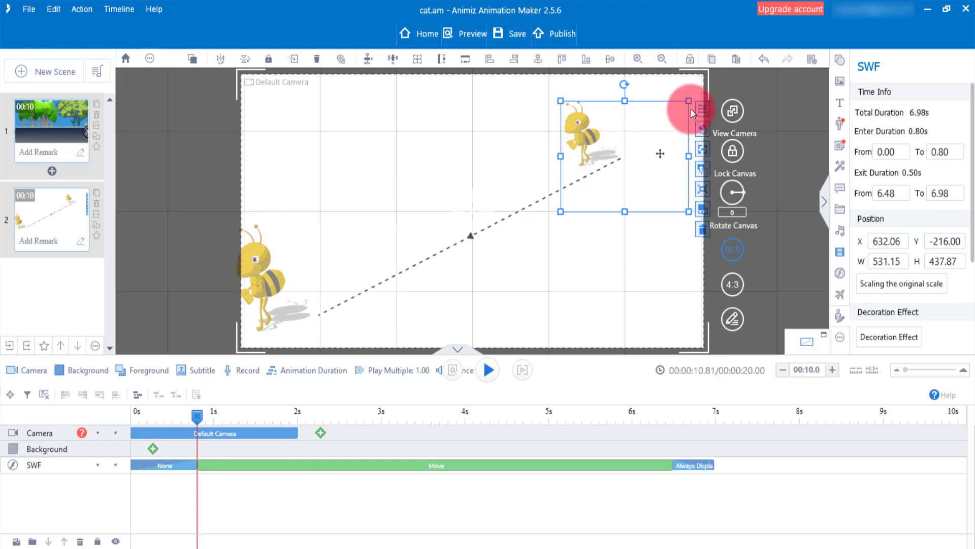
left_click_drag(687, 102, 633, 136)
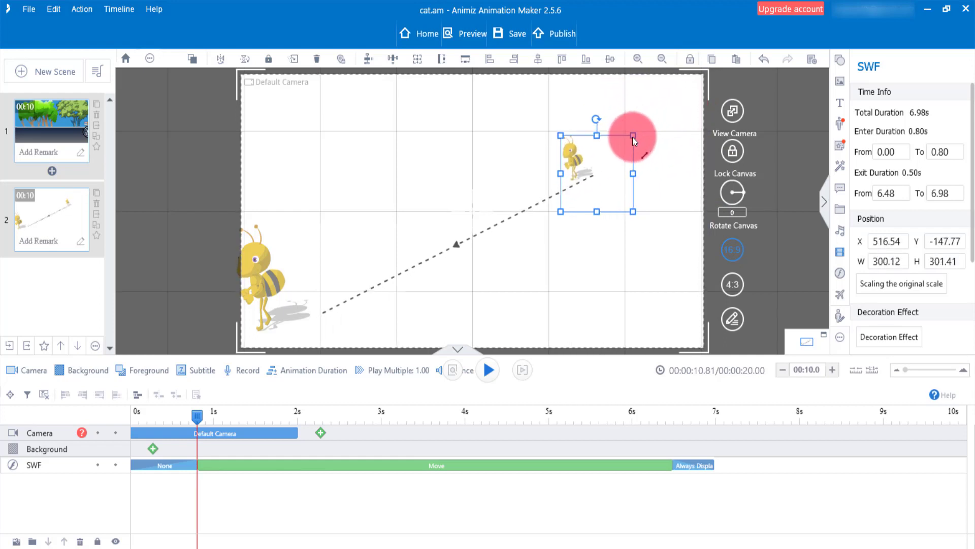
left_click_drag(587, 158, 698, 94)
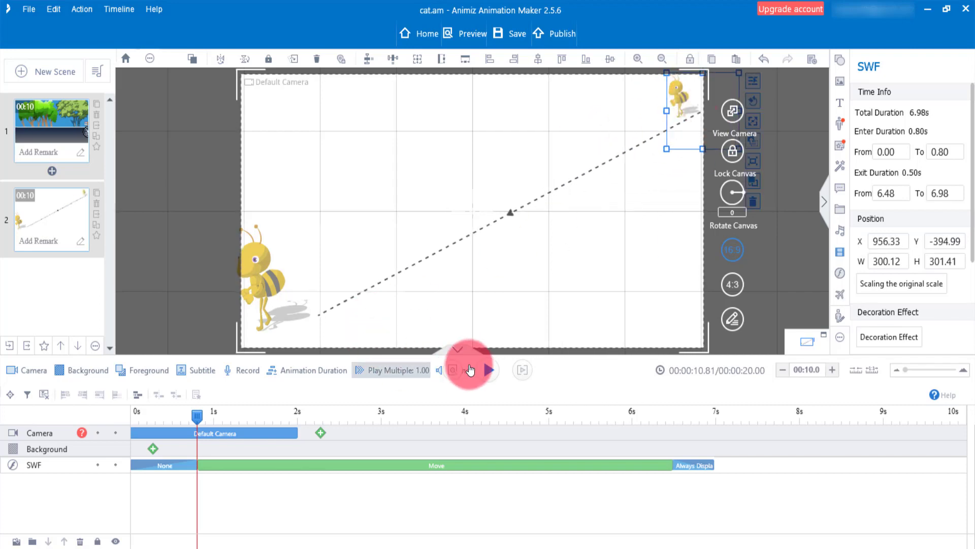
left_click(488, 369)
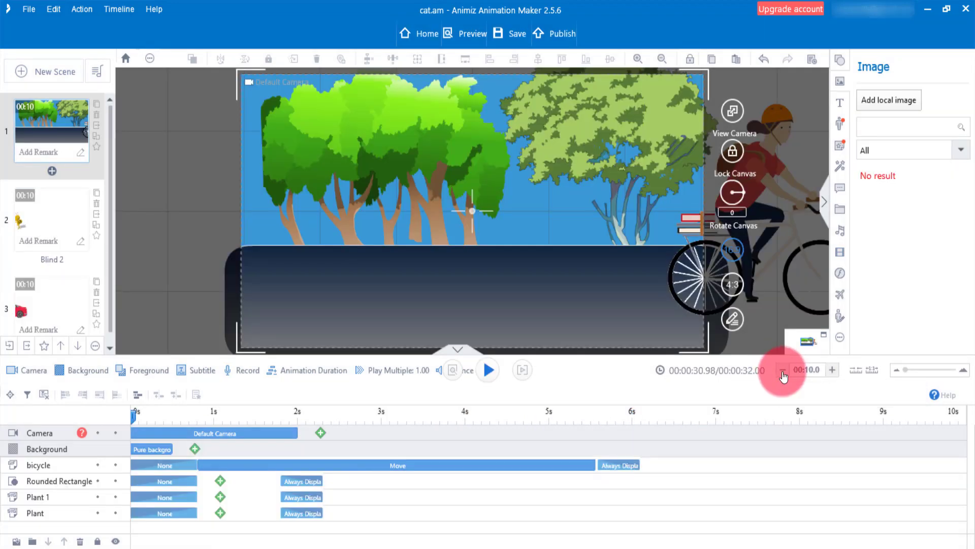
Shorten the duration of the first scene with the cyclist to 6.5 s
left_click(783, 370)
left_click(783, 369)
left_click(783, 370)
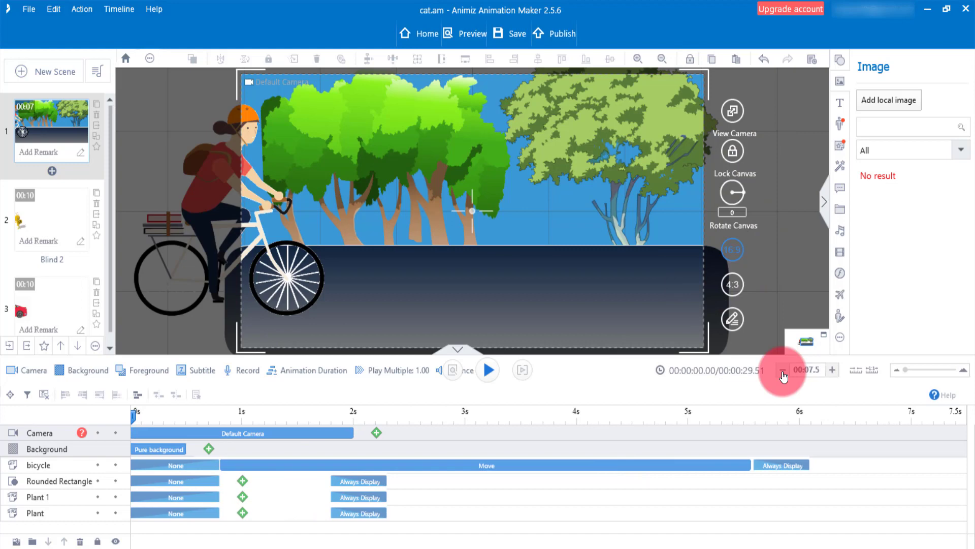
left_click(783, 370)
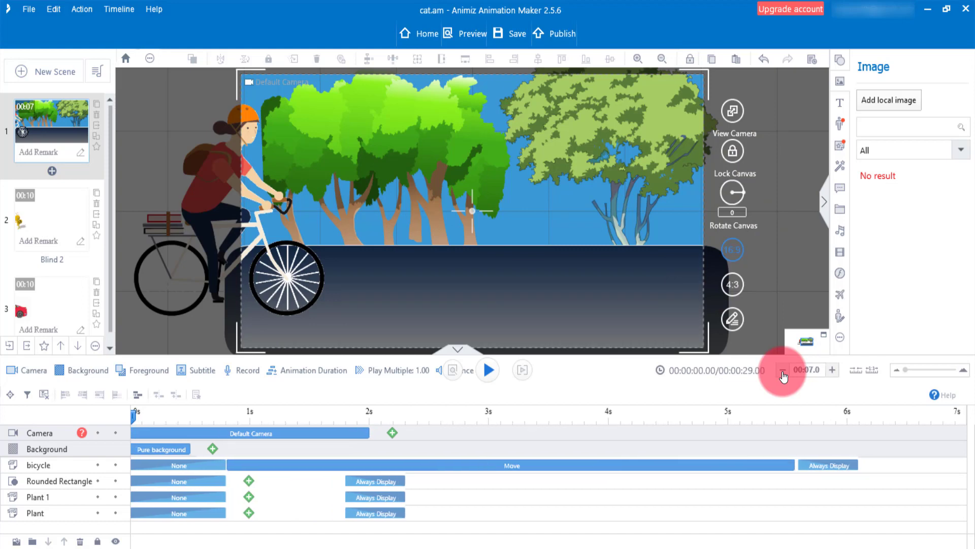
left_click(783, 370)
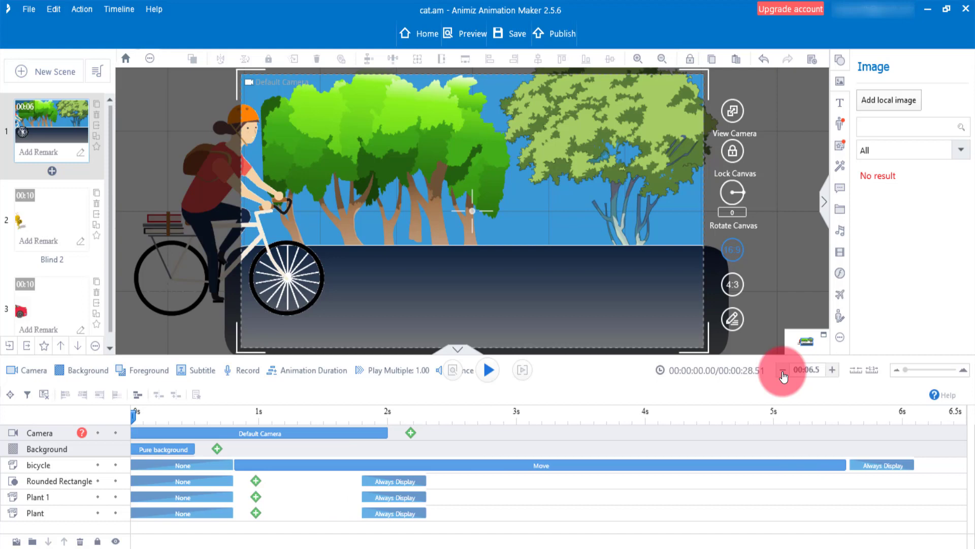
Select the second scene with the bee and shorten its duration to 7.0 s
key("Down")
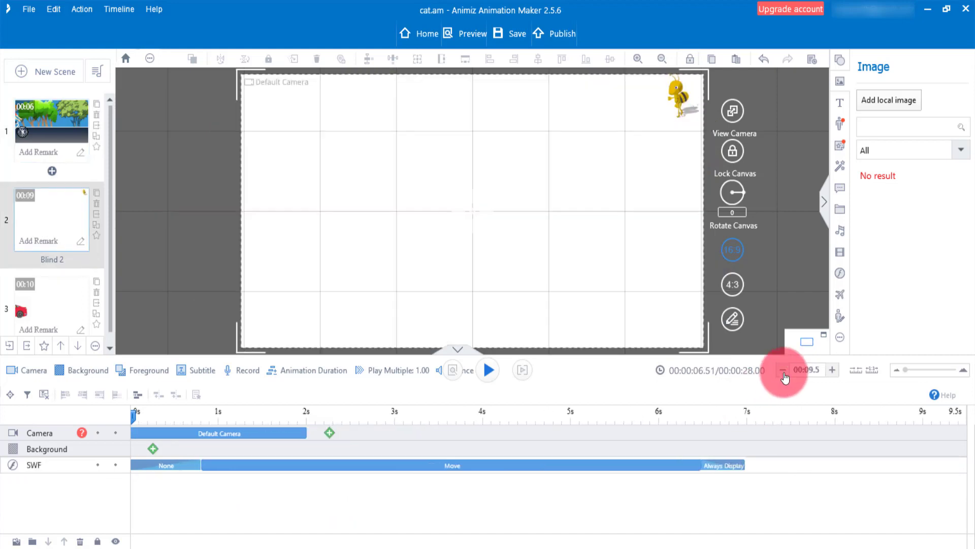
left_click(783, 370)
left_click(783, 370)
left_click(783, 371)
left_click(783, 371)
left_click(783, 370)
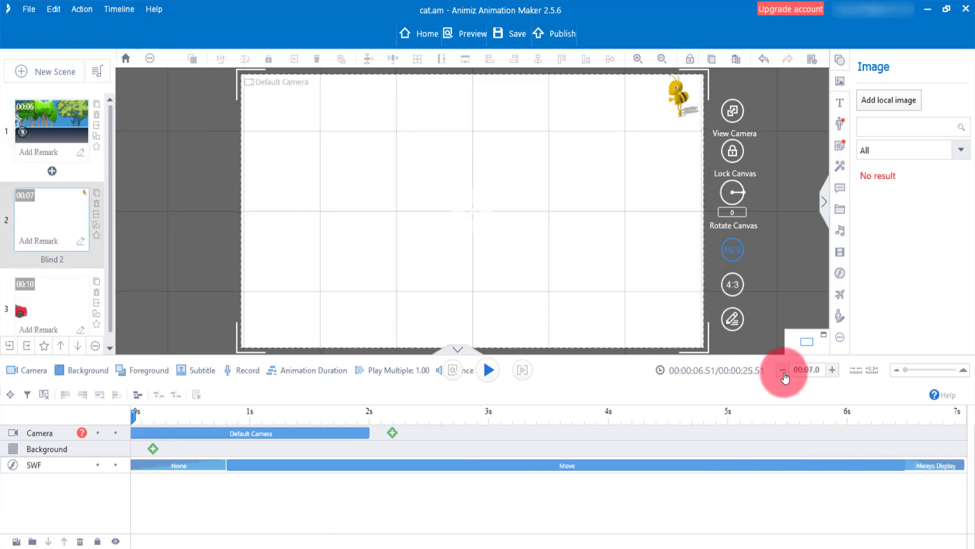
Play all the scenes in sequence to check the whole animation, and save the project
left_click(453, 369)
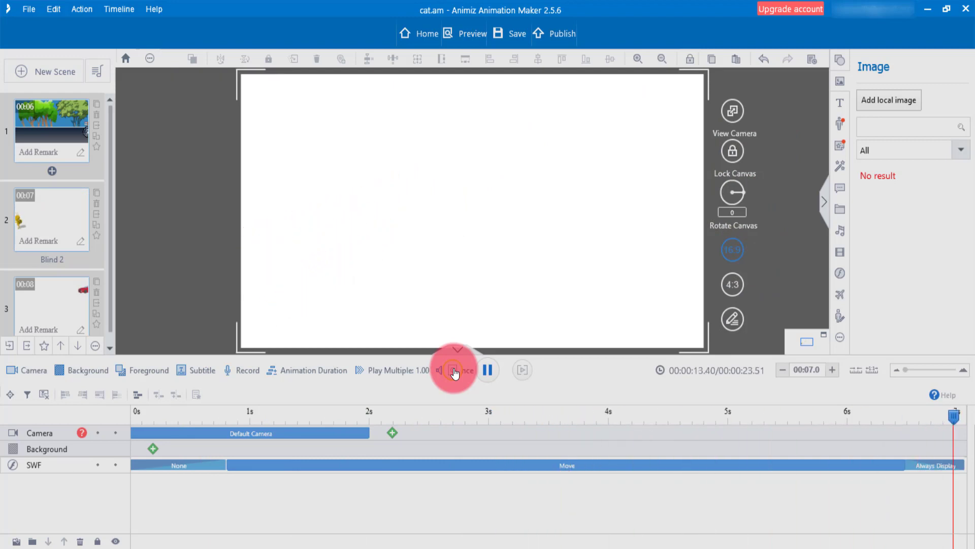
left_click(453, 372)
left_click(514, 36)
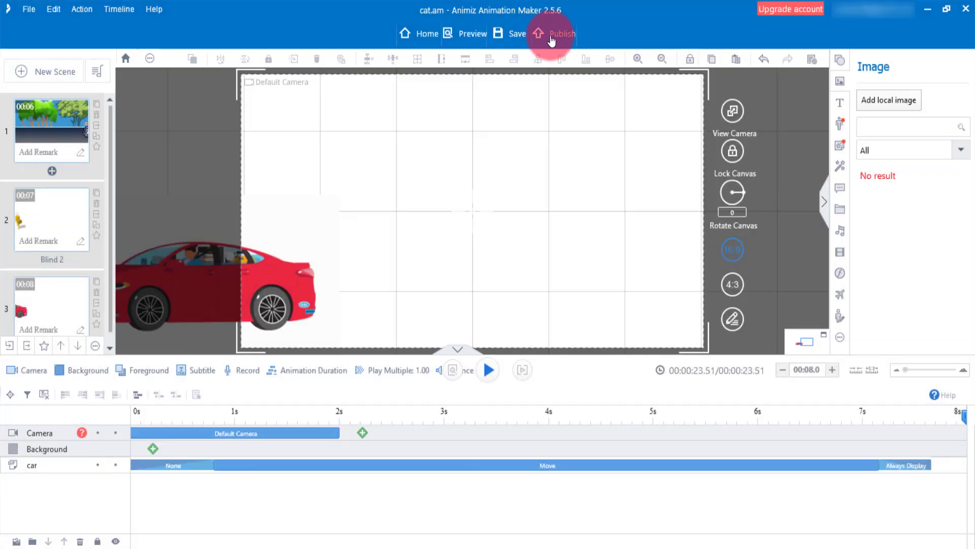
Publish the project in Video format, setting the output file to E:\otion.mp4
left_click(561, 36)
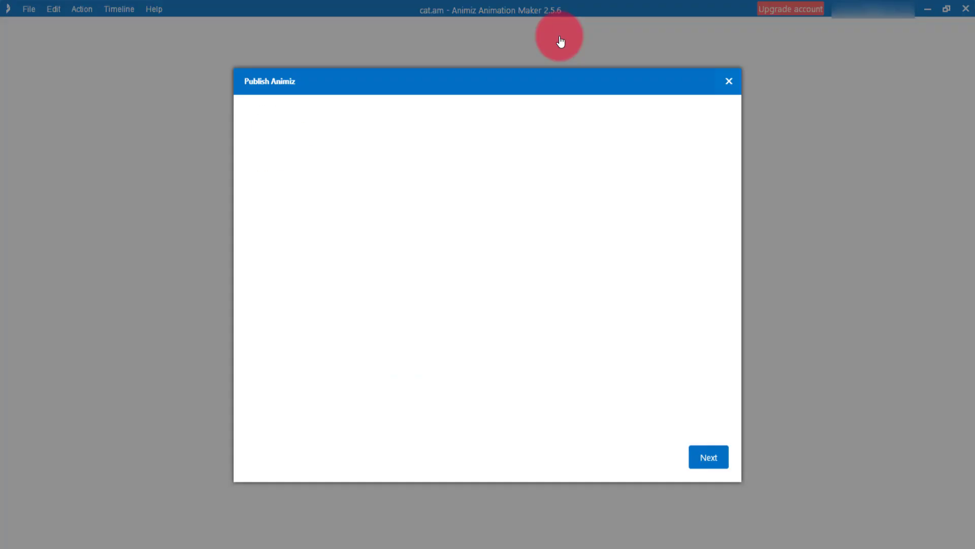
left_click(429, 196)
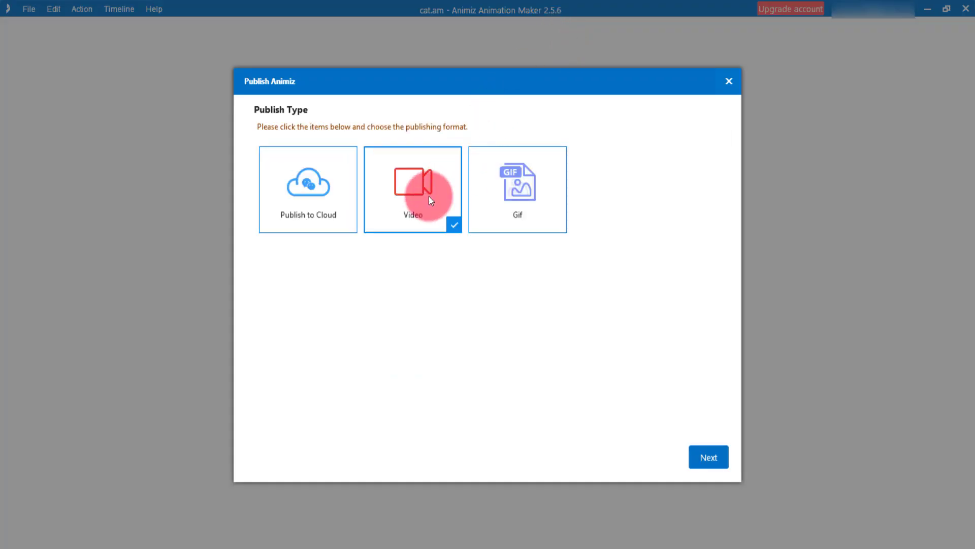
left_click(705, 460)
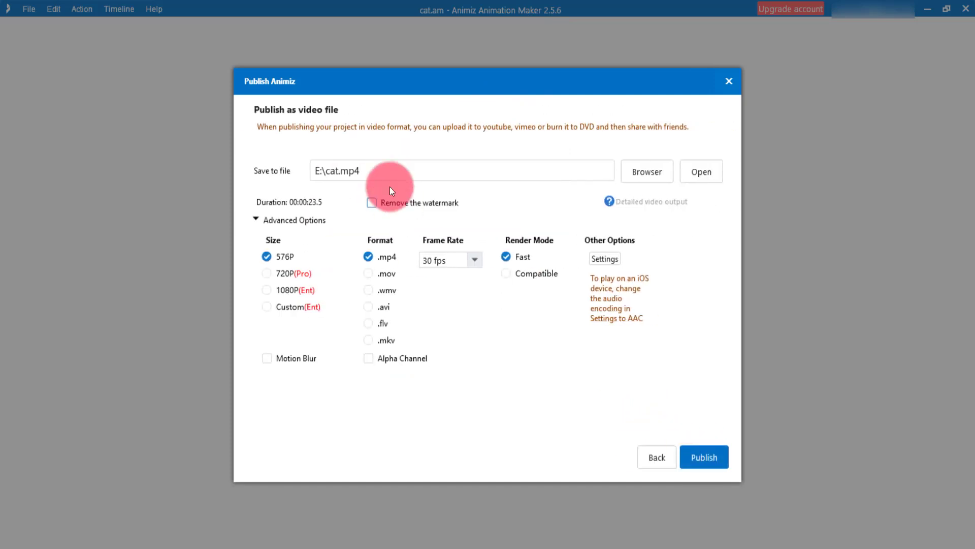
left_click(339, 171)
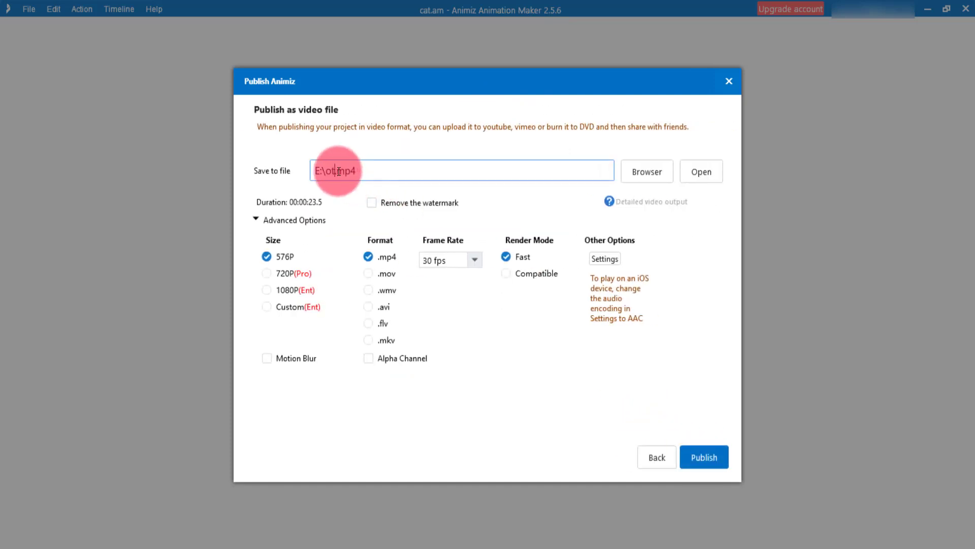
left_click(679, 438)
left_click(701, 457)
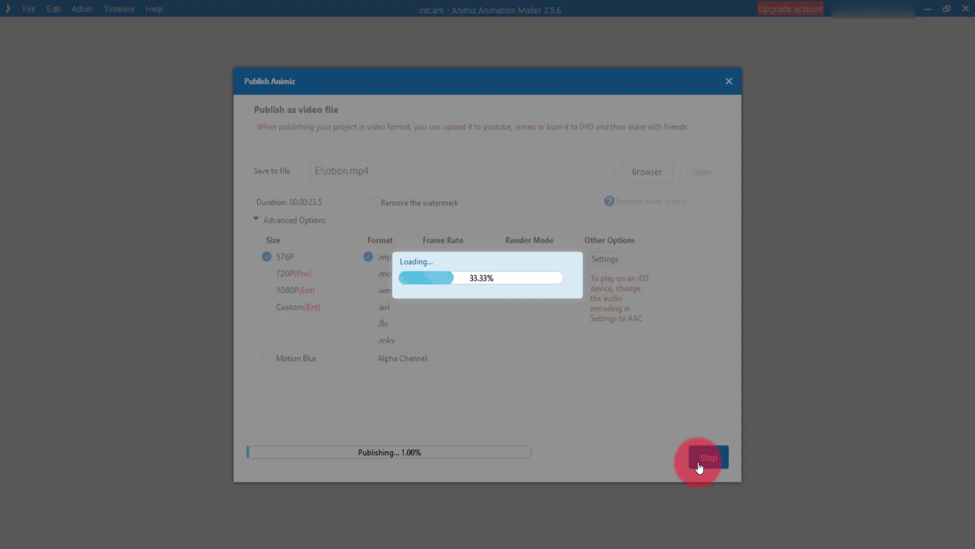
left_click(586, 321)
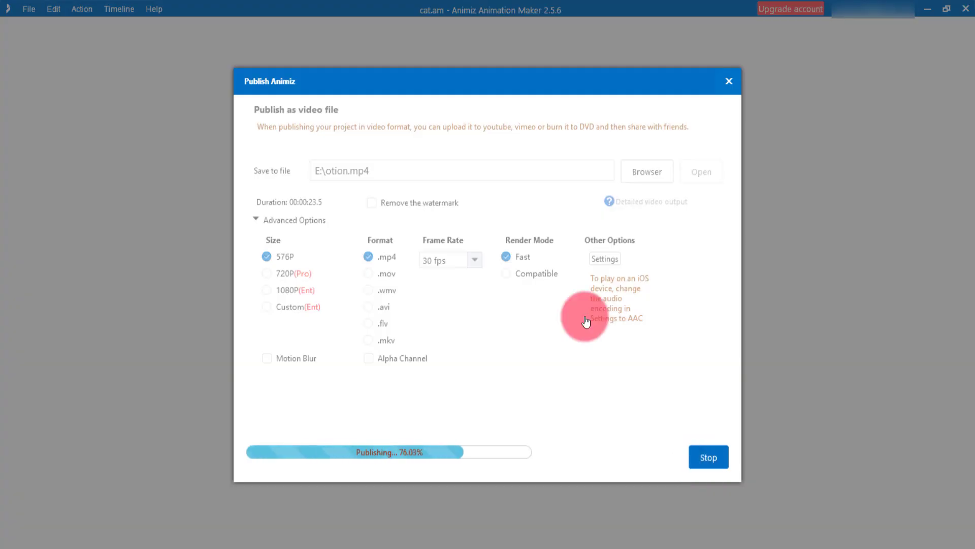